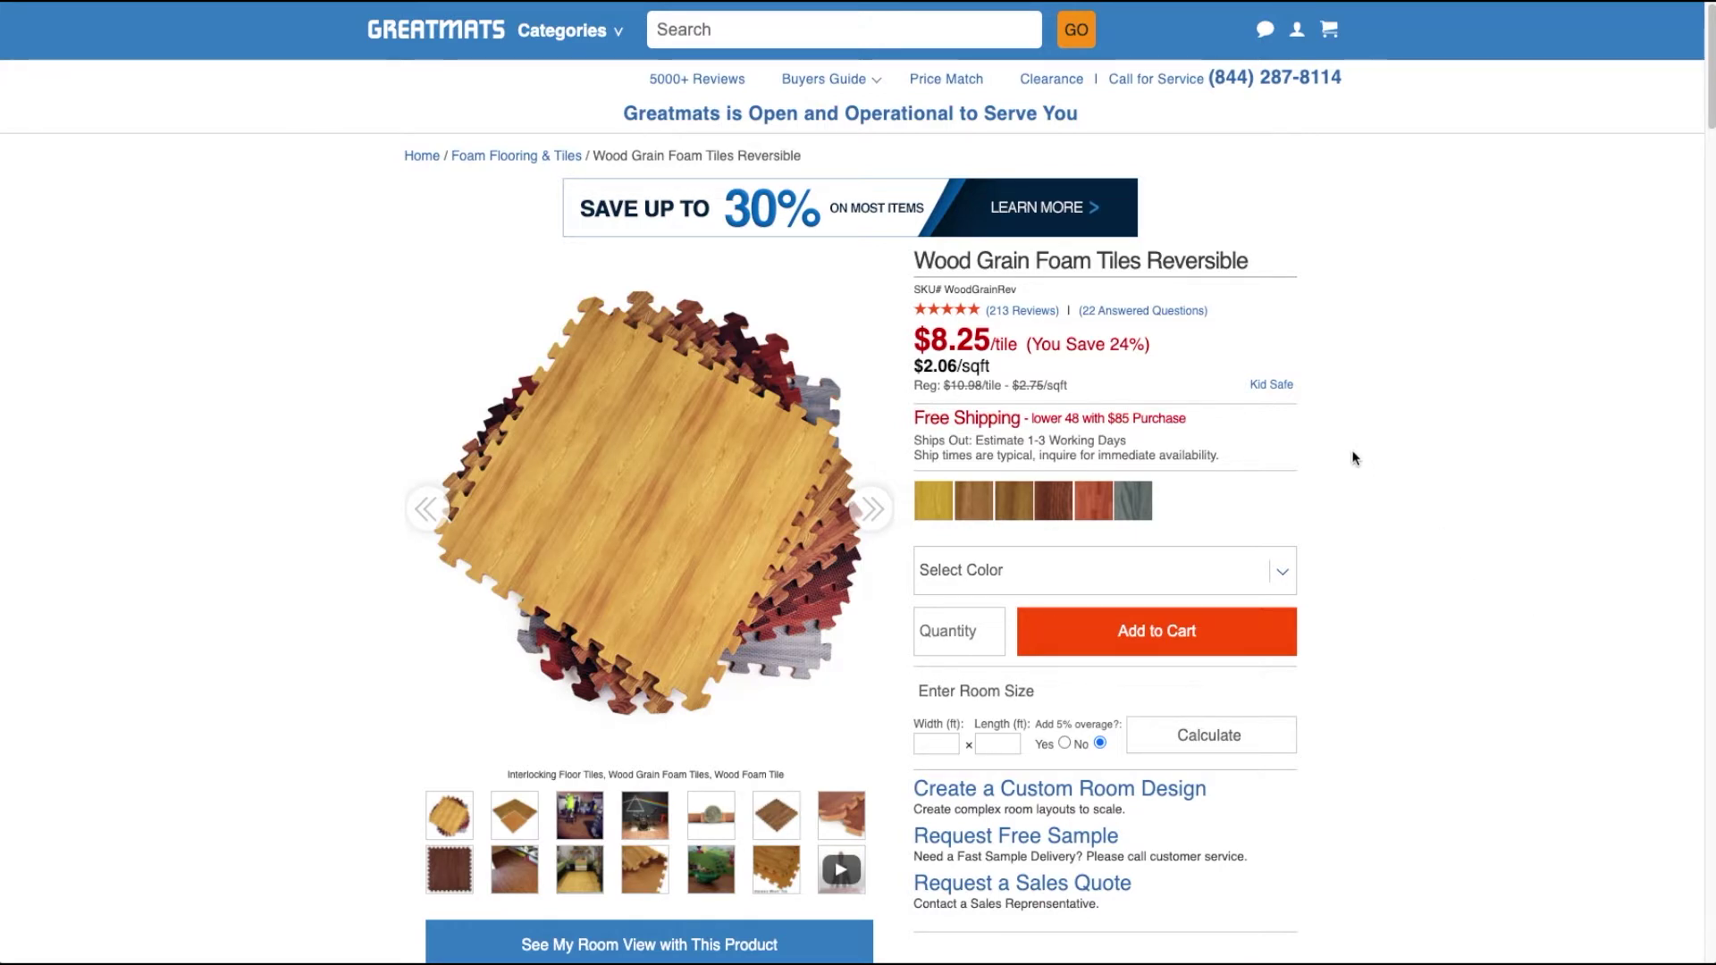
Upload Max Tile Raised Floor Tile.jpg as the room photo to preview the Wood Grain Foam Tiles Reversible
scroll(1187, 413, down, 1)
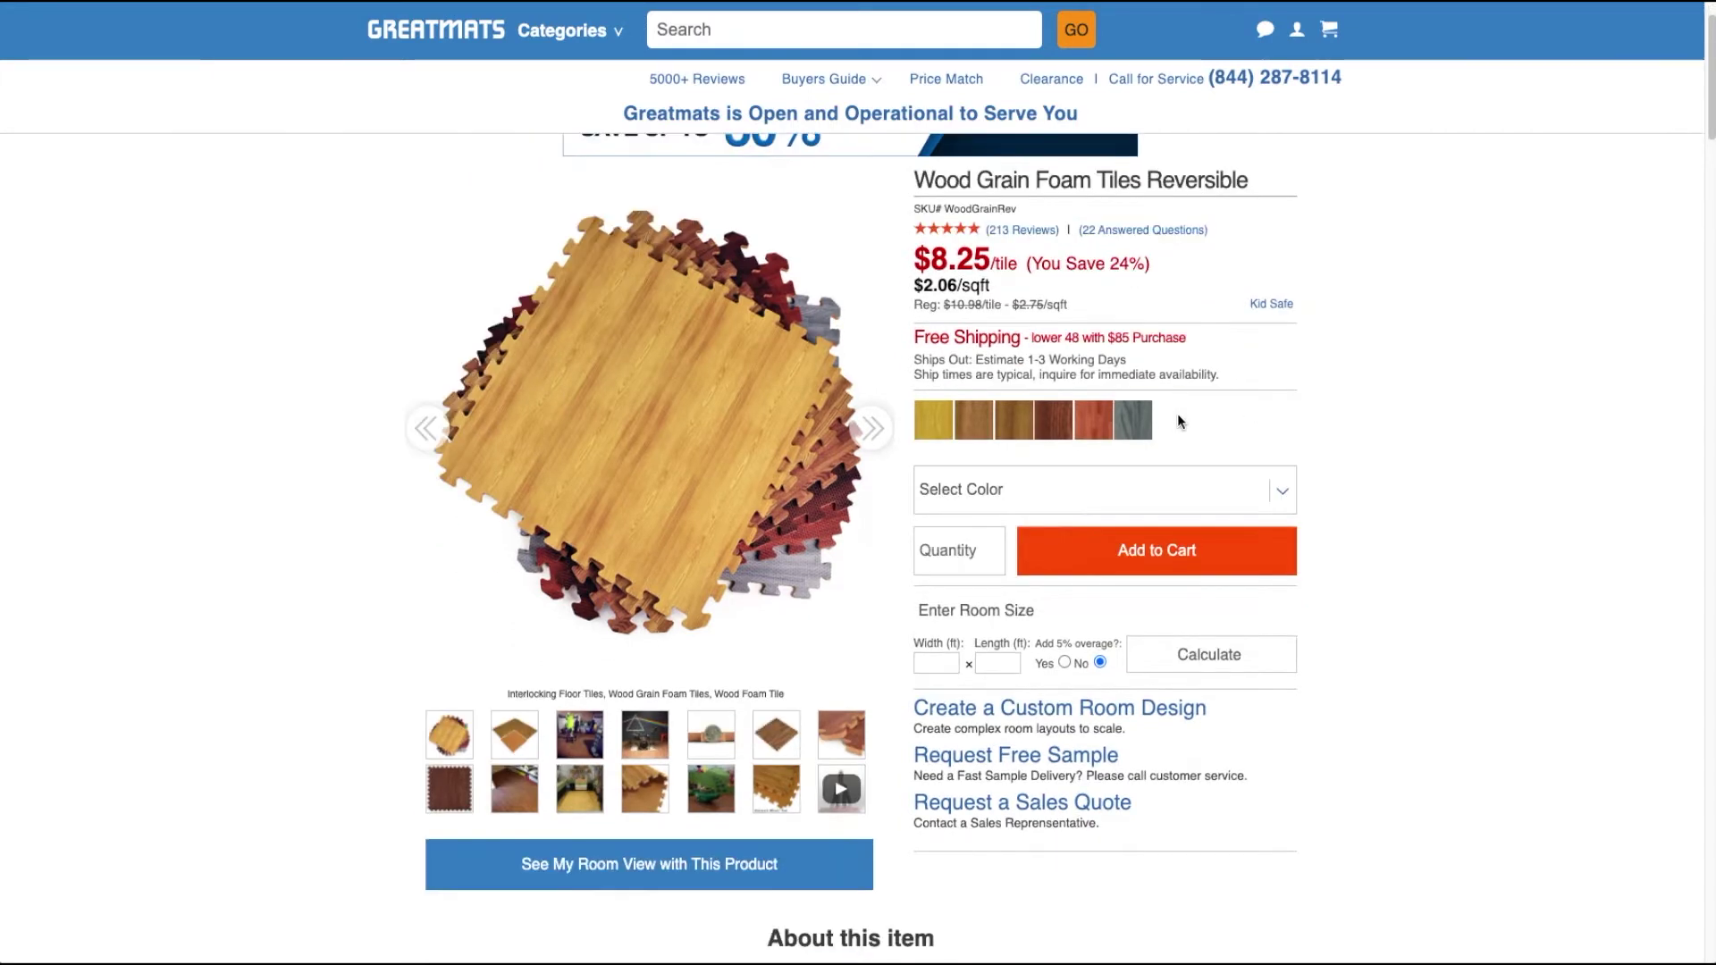
scroll(1189, 407, down, 1)
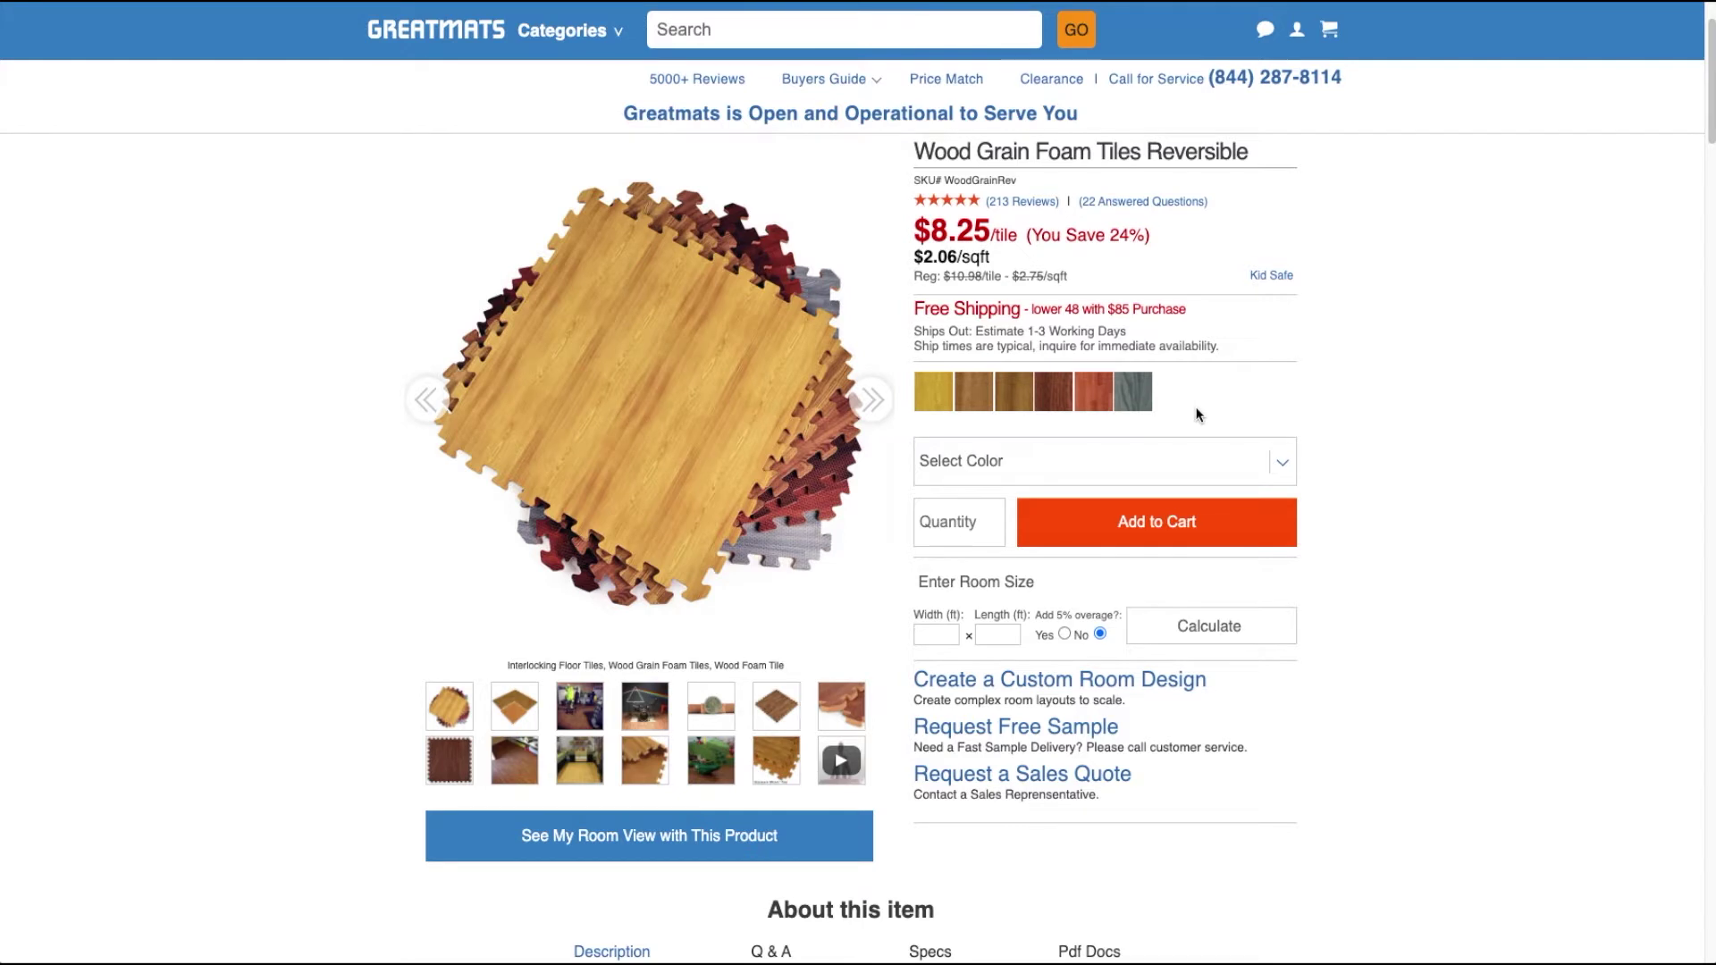
scroll(1194, 414, down, 1)
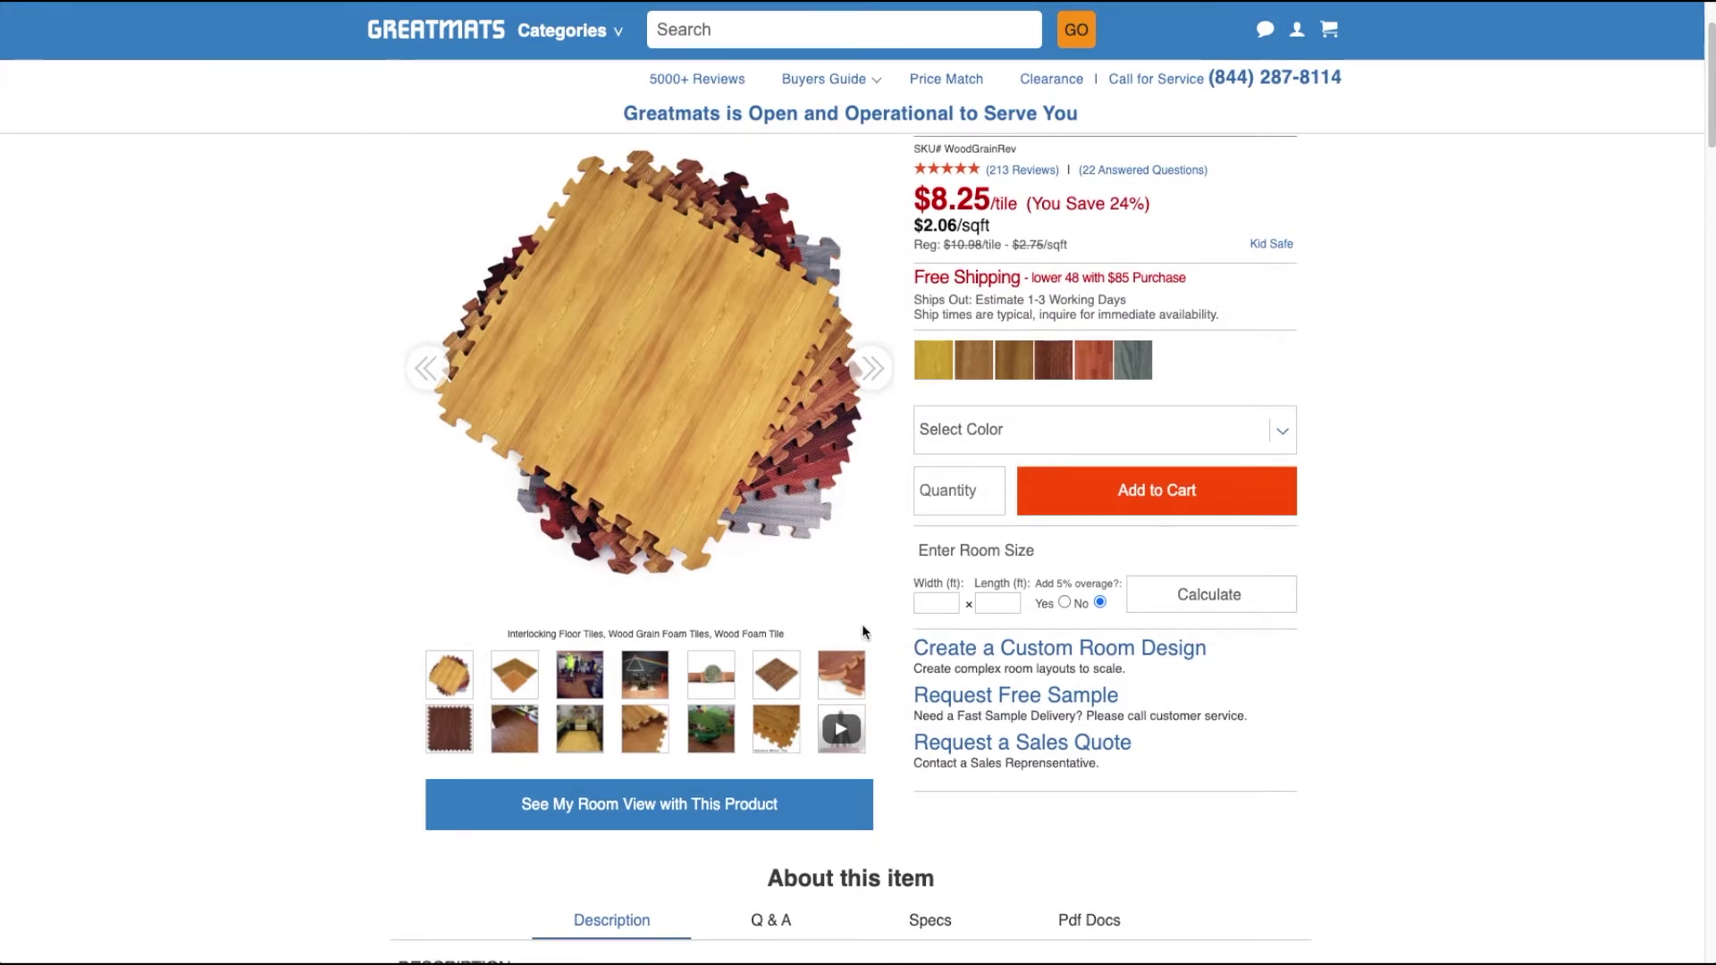
click(643, 806)
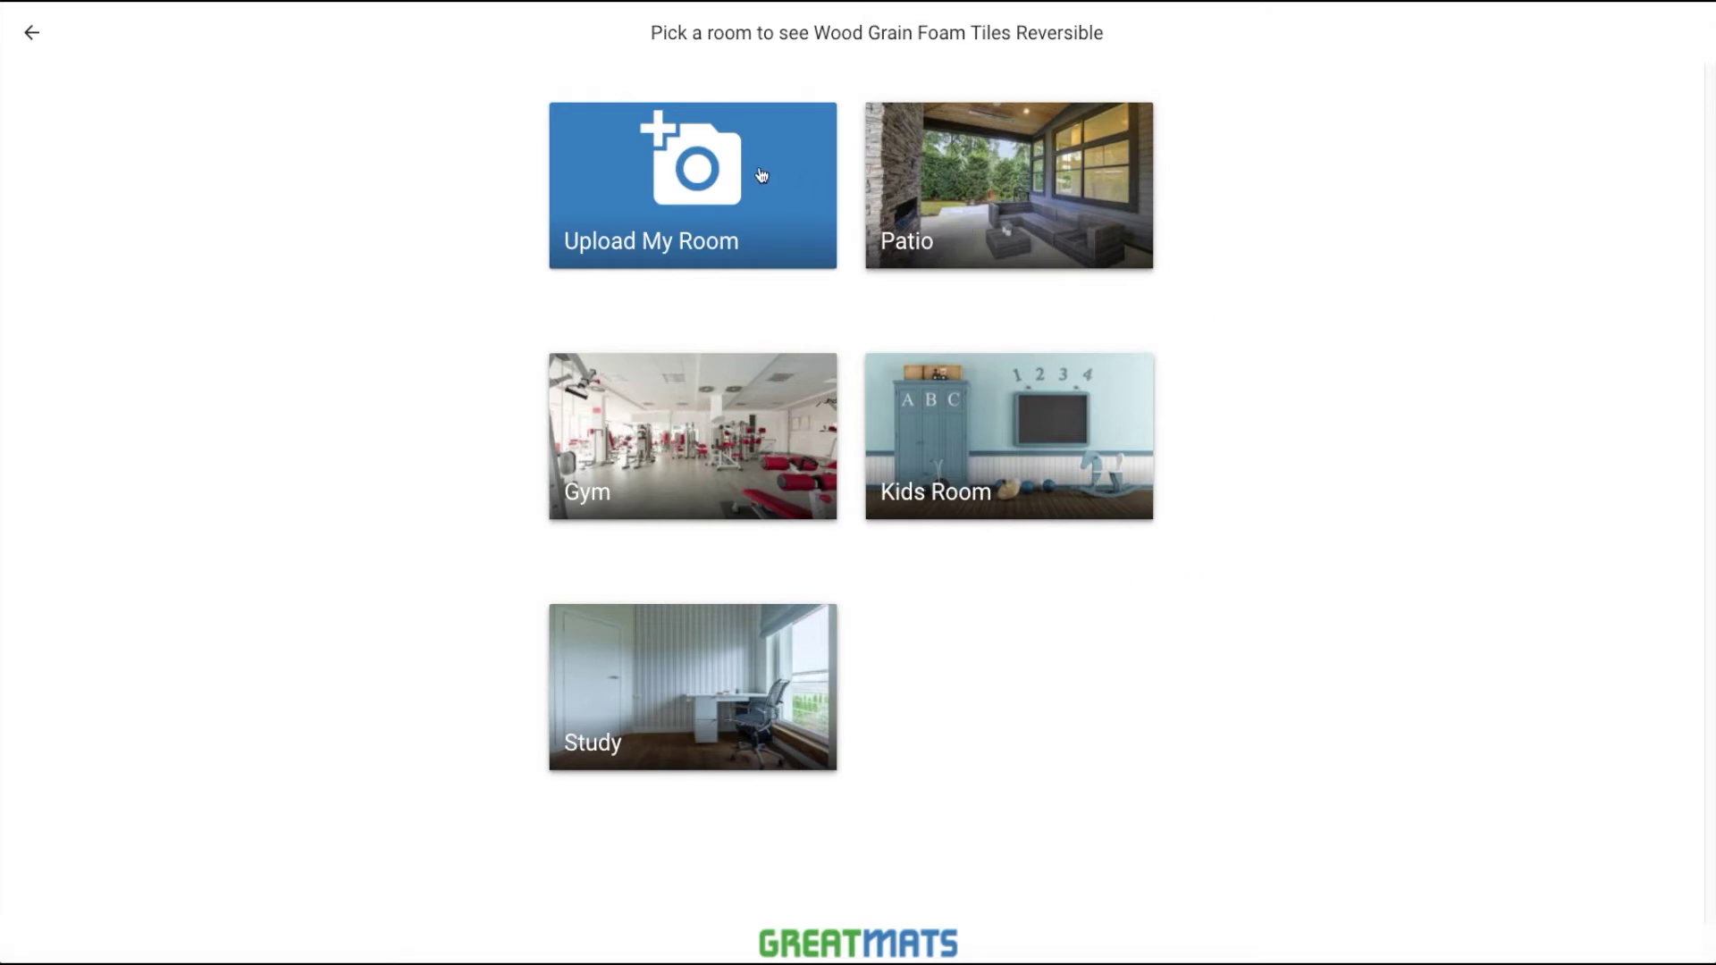
click(685, 173)
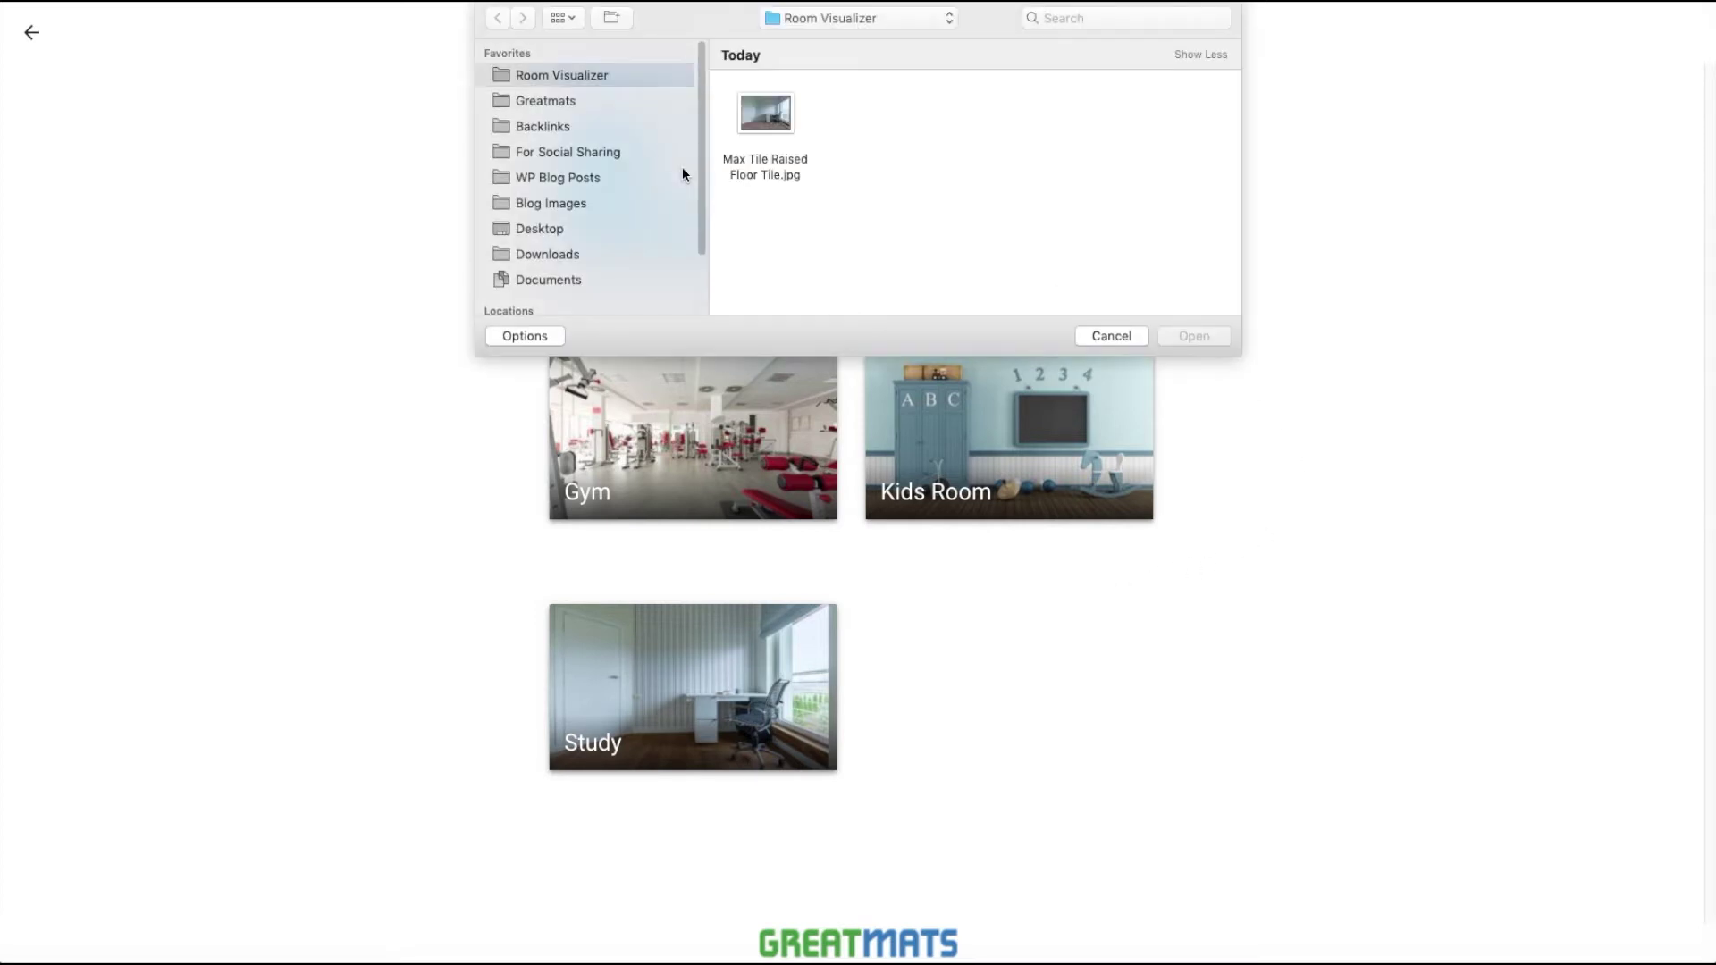
click(764, 111)
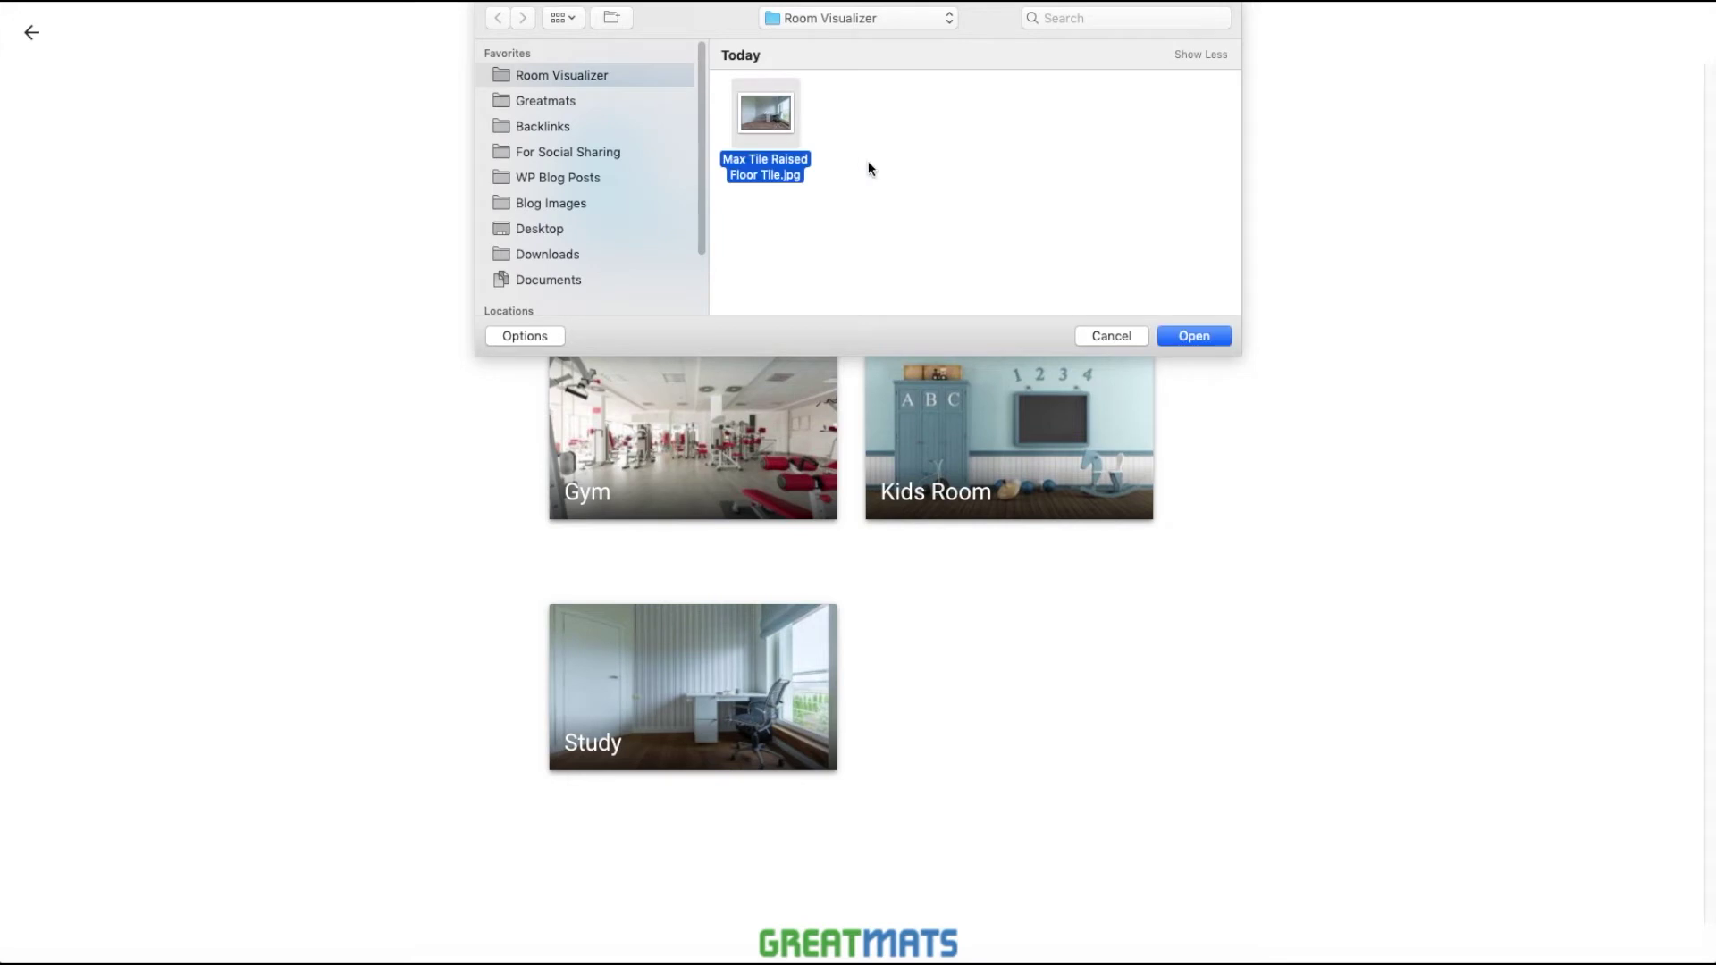
click(1211, 335)
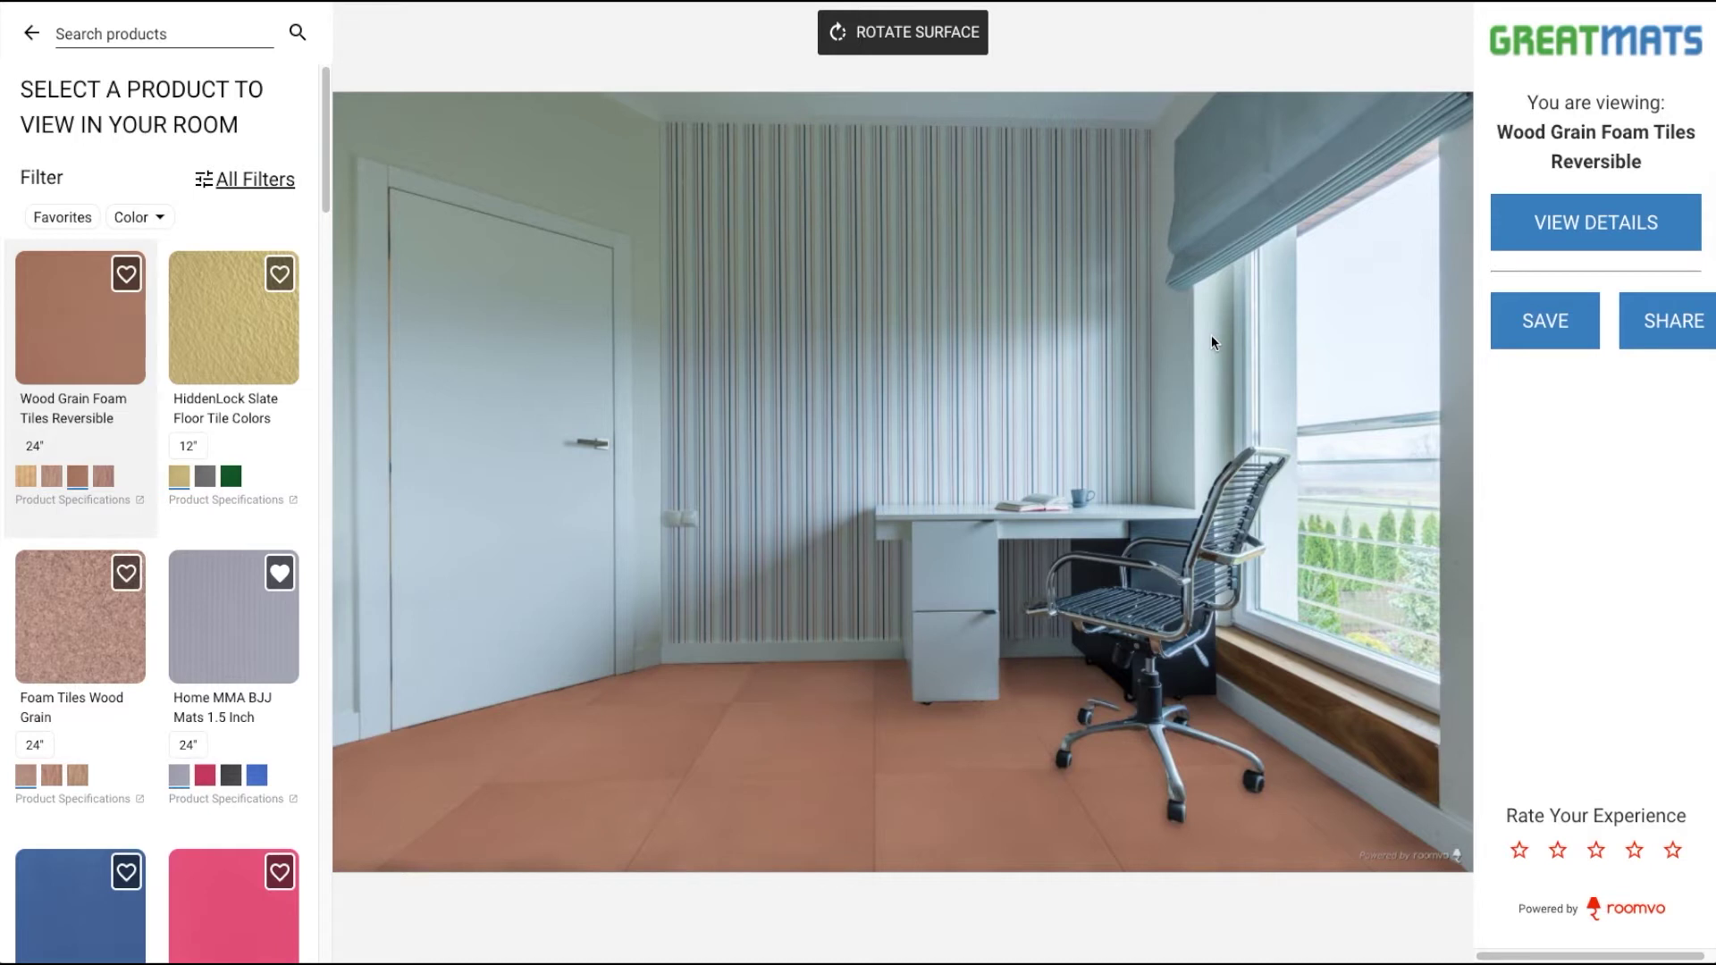
Apply the reddish wood grain colour, rotate the planks to run side to side, and favorite the product
click(26, 480)
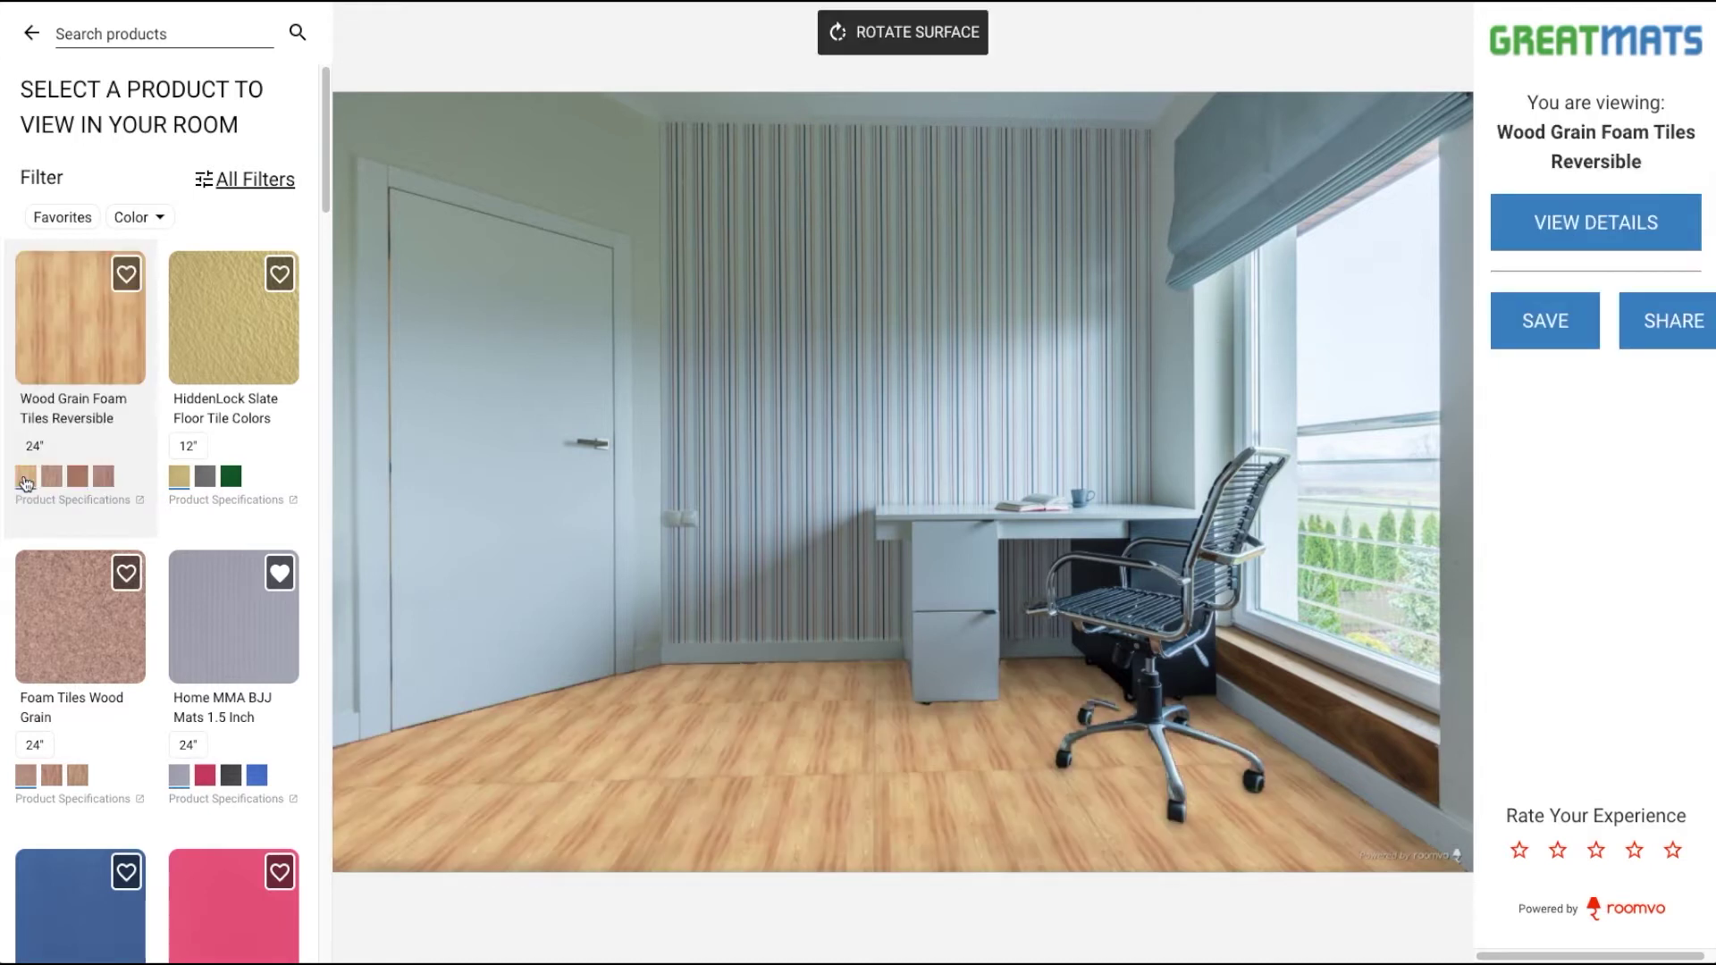
click(50, 482)
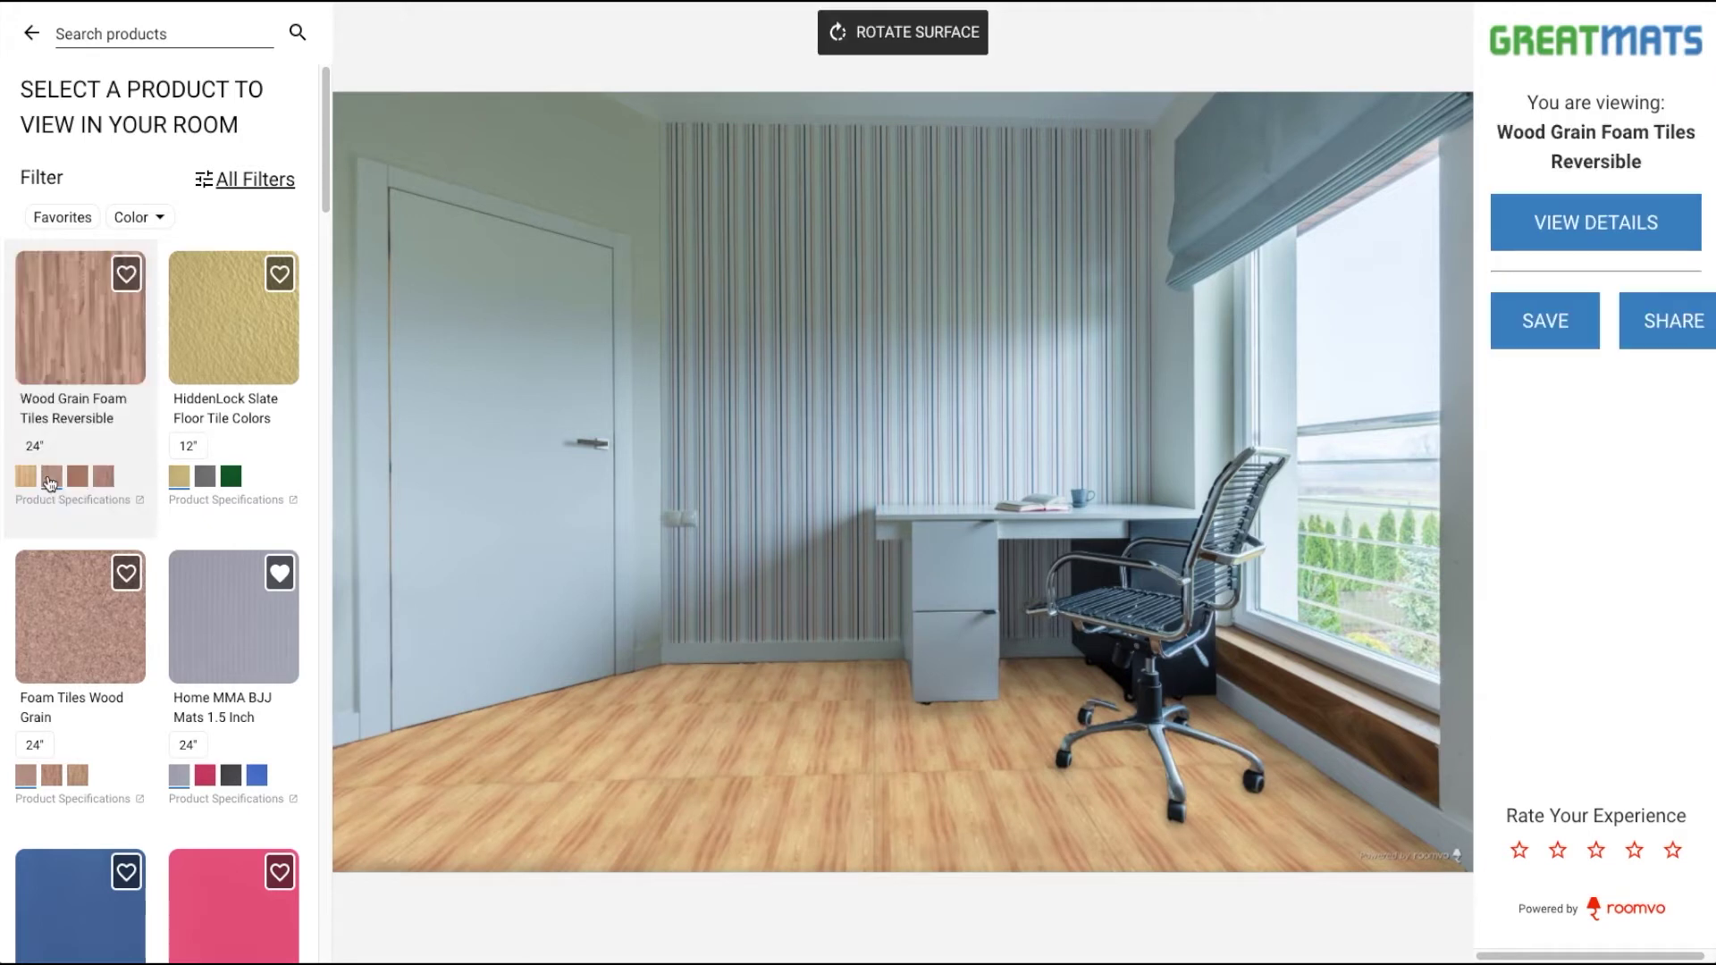
click(919, 34)
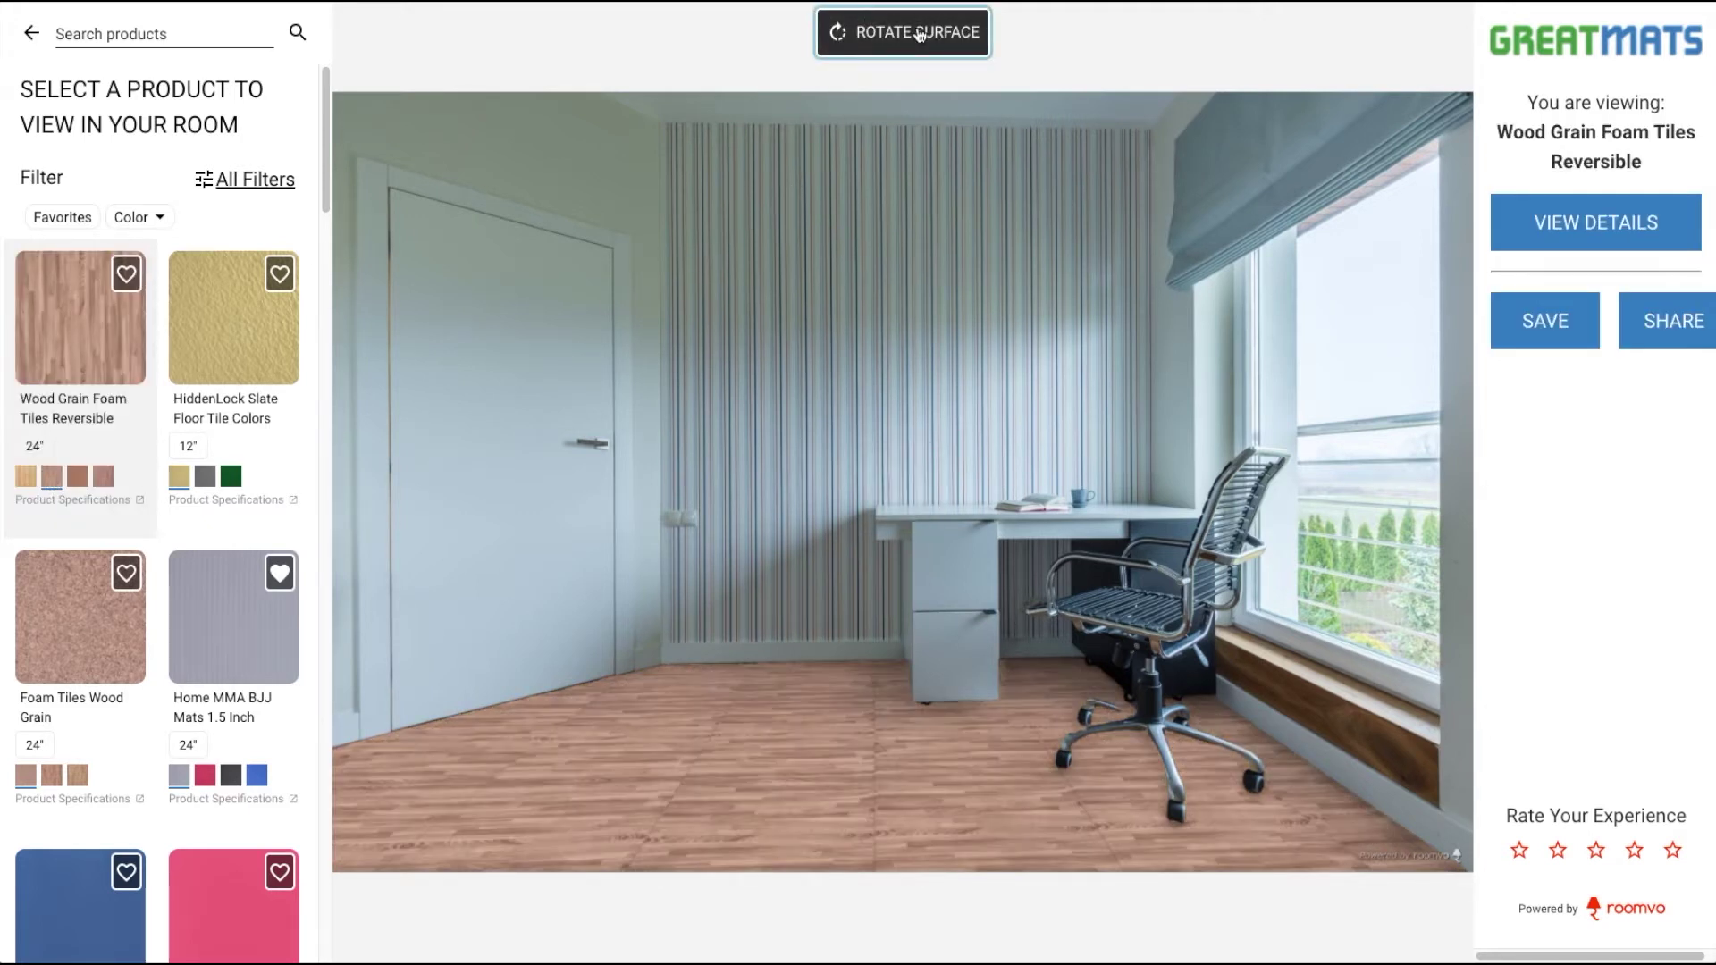
click(919, 34)
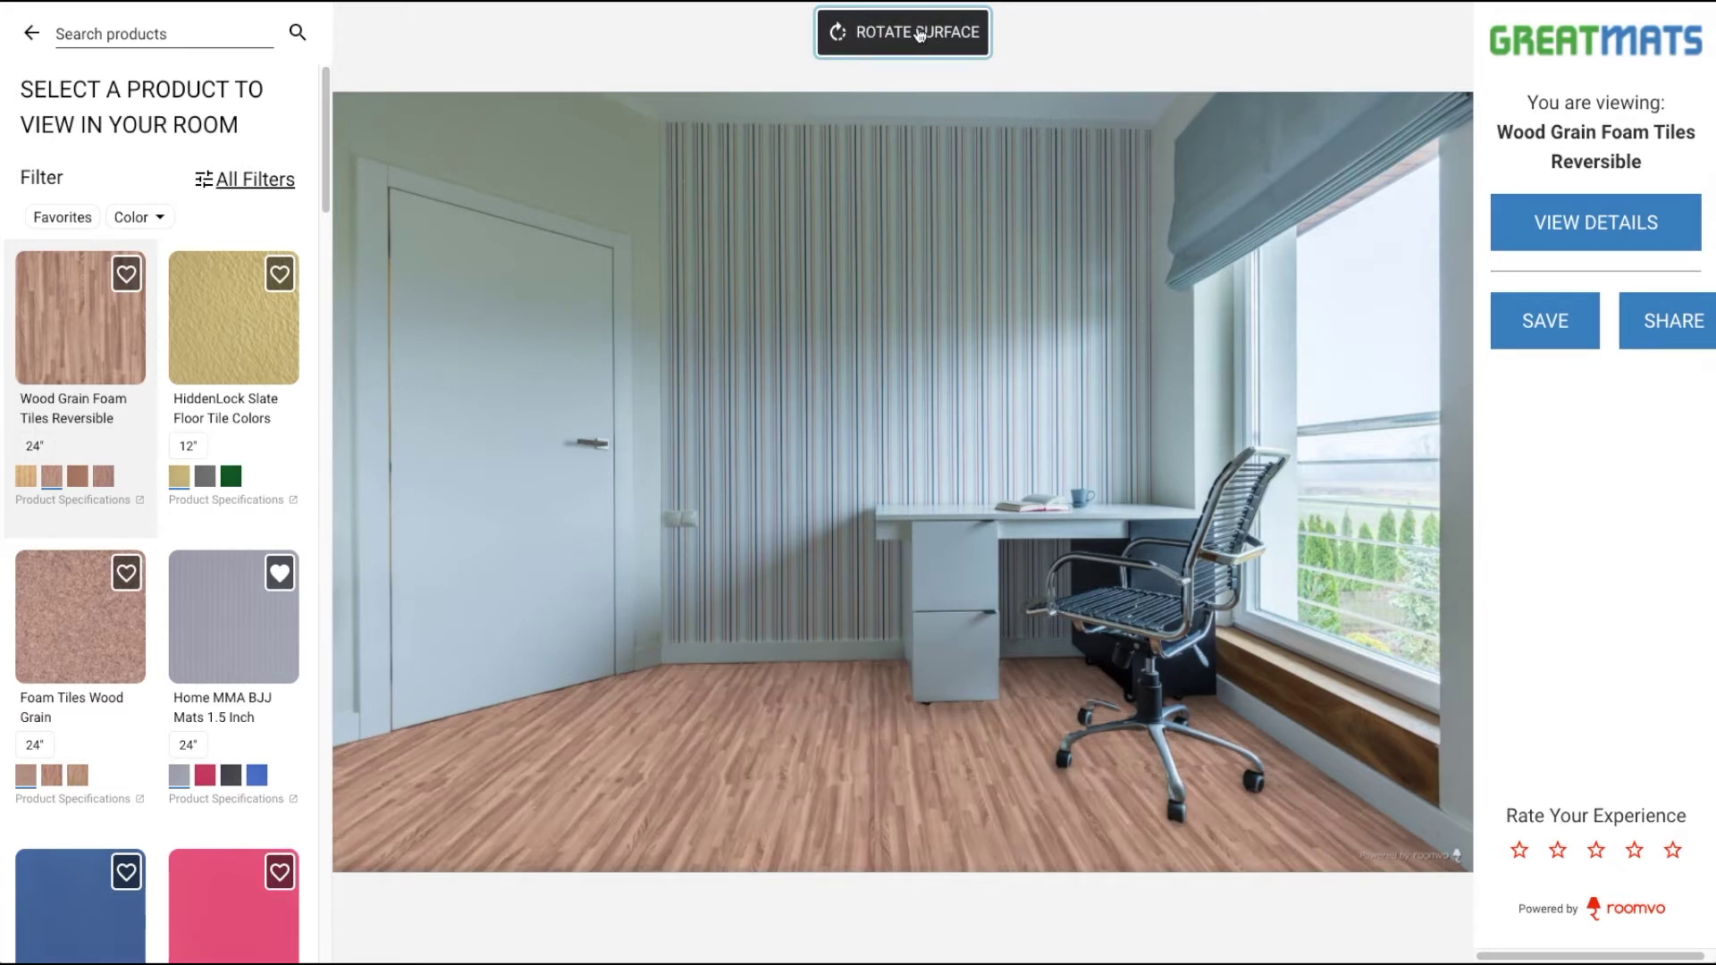
click(919, 34)
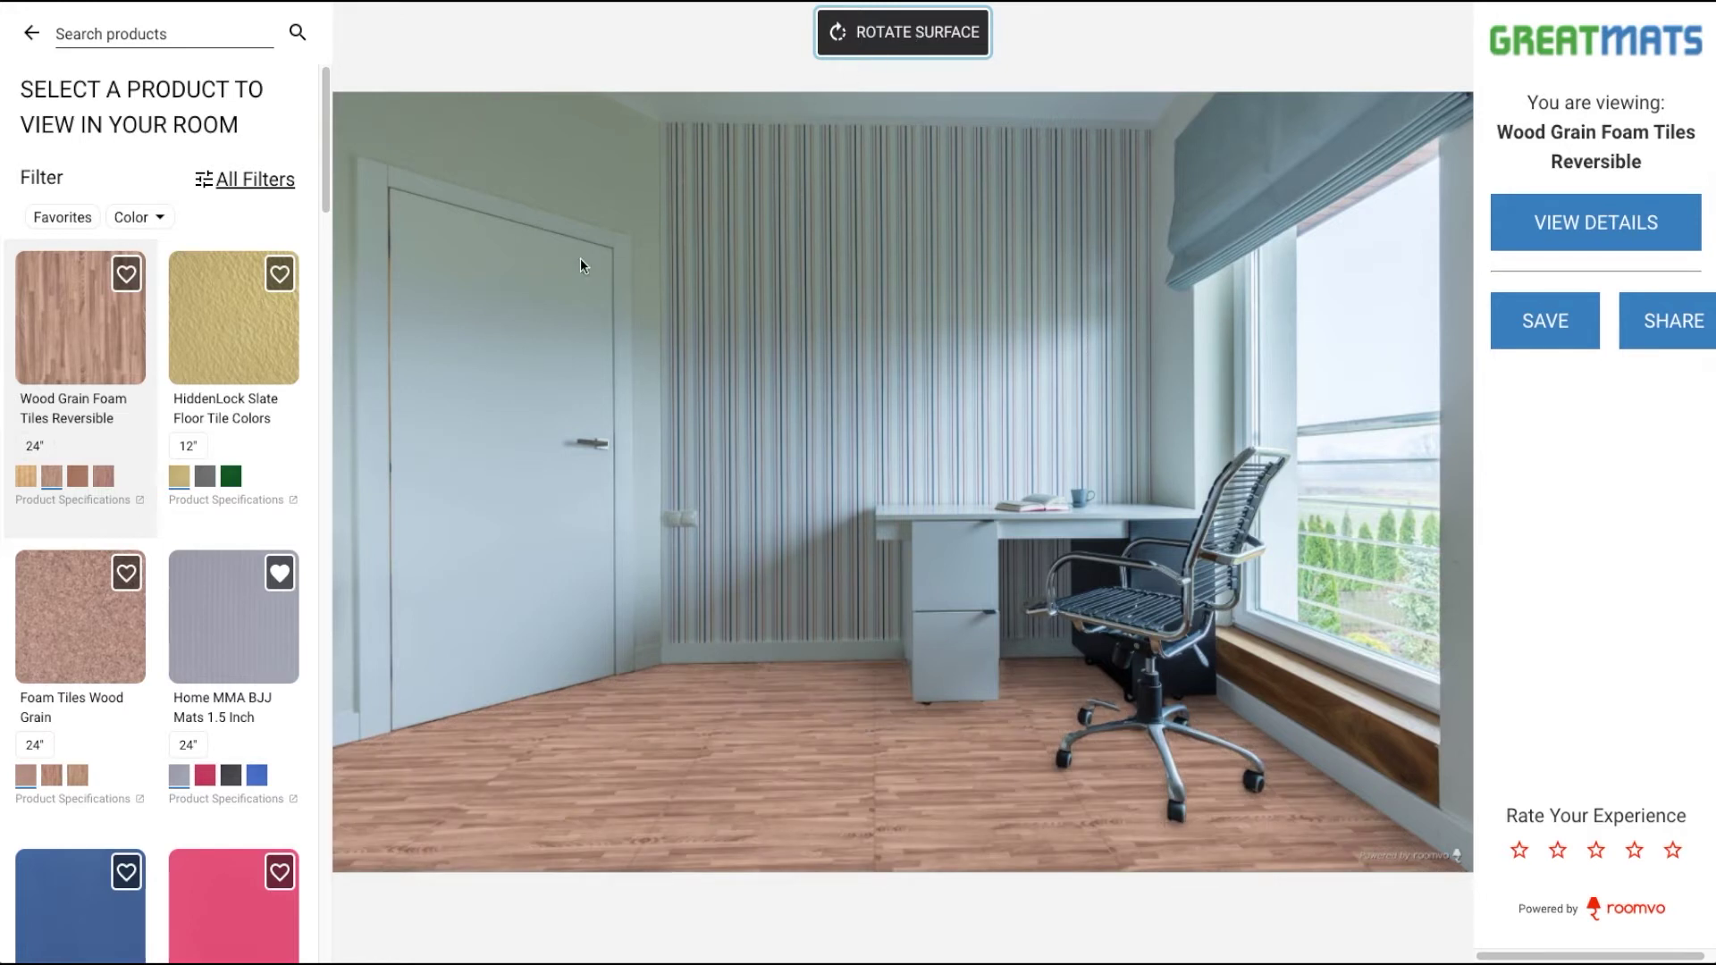
click(127, 277)
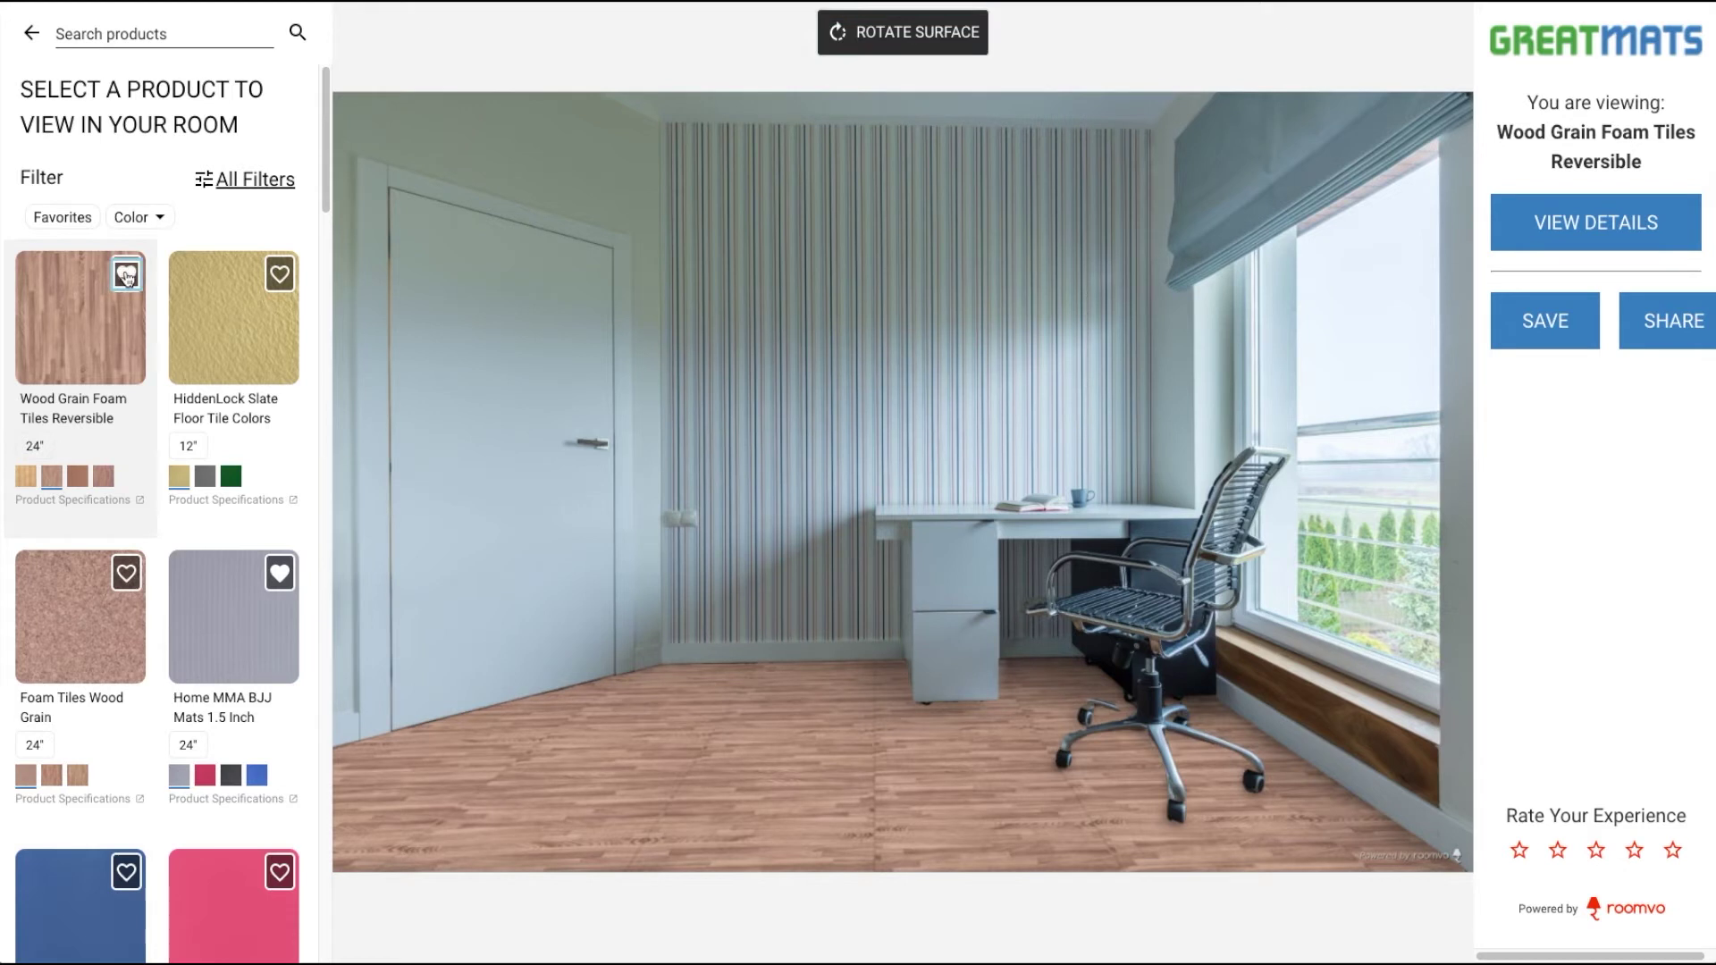
Preview HiddenLock Slate Floor Tiles on the study room floor in the gray colour
click(246, 344)
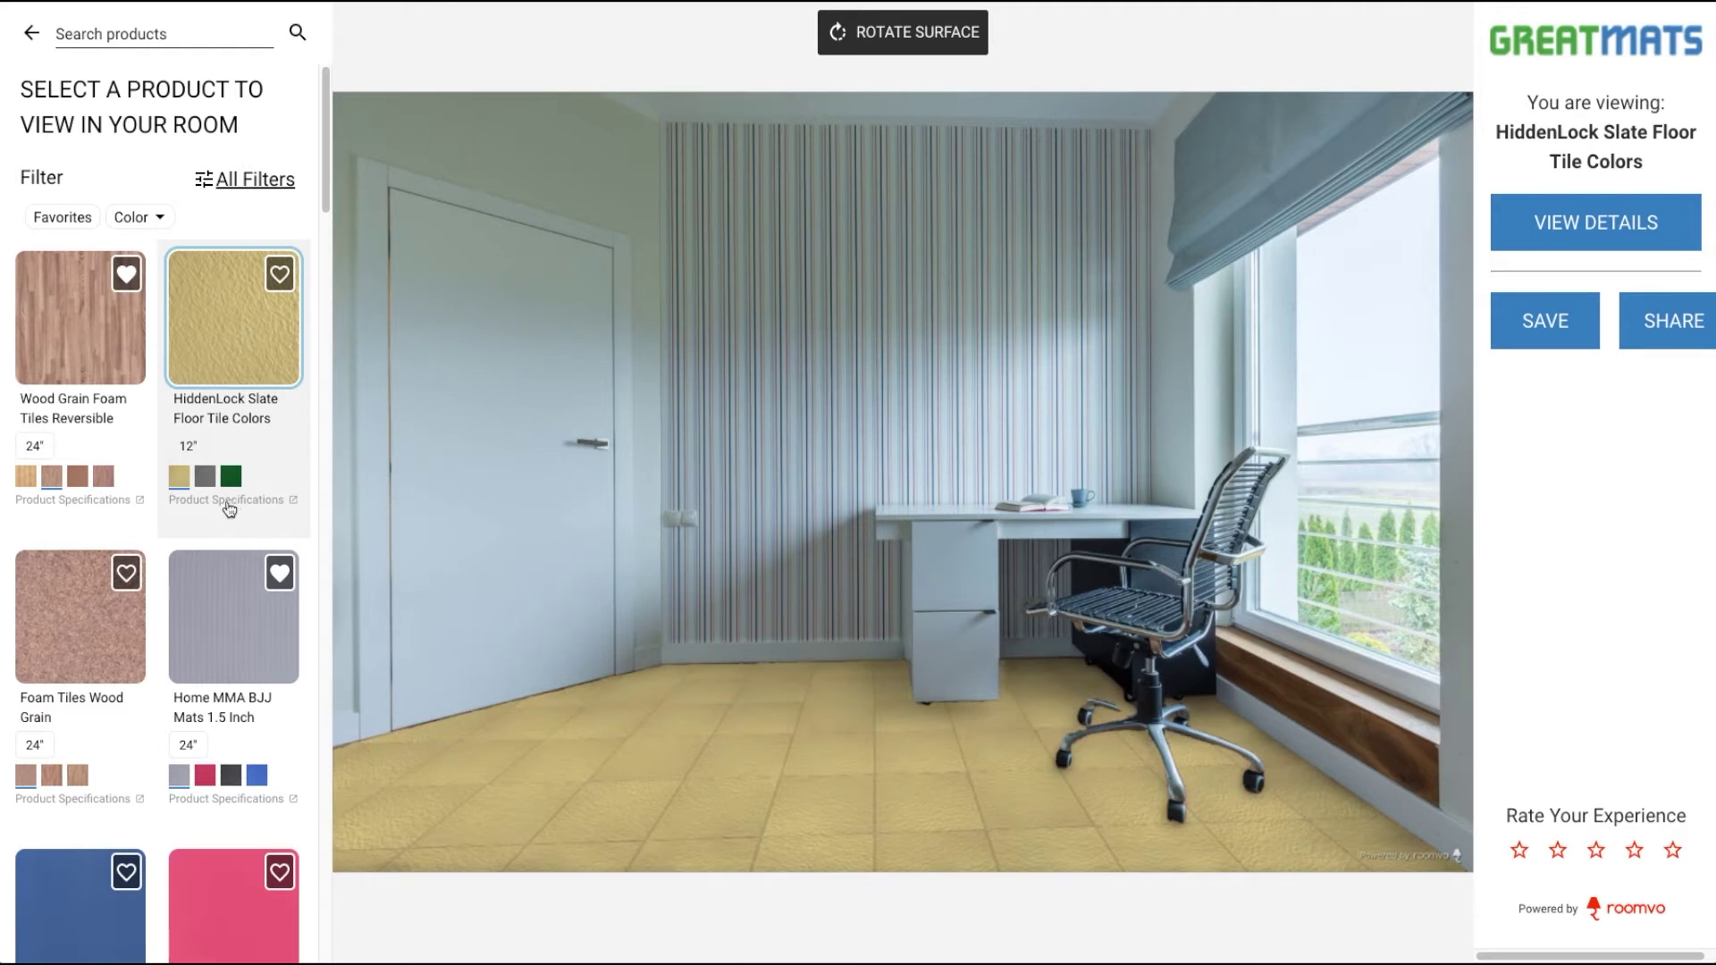
click(204, 478)
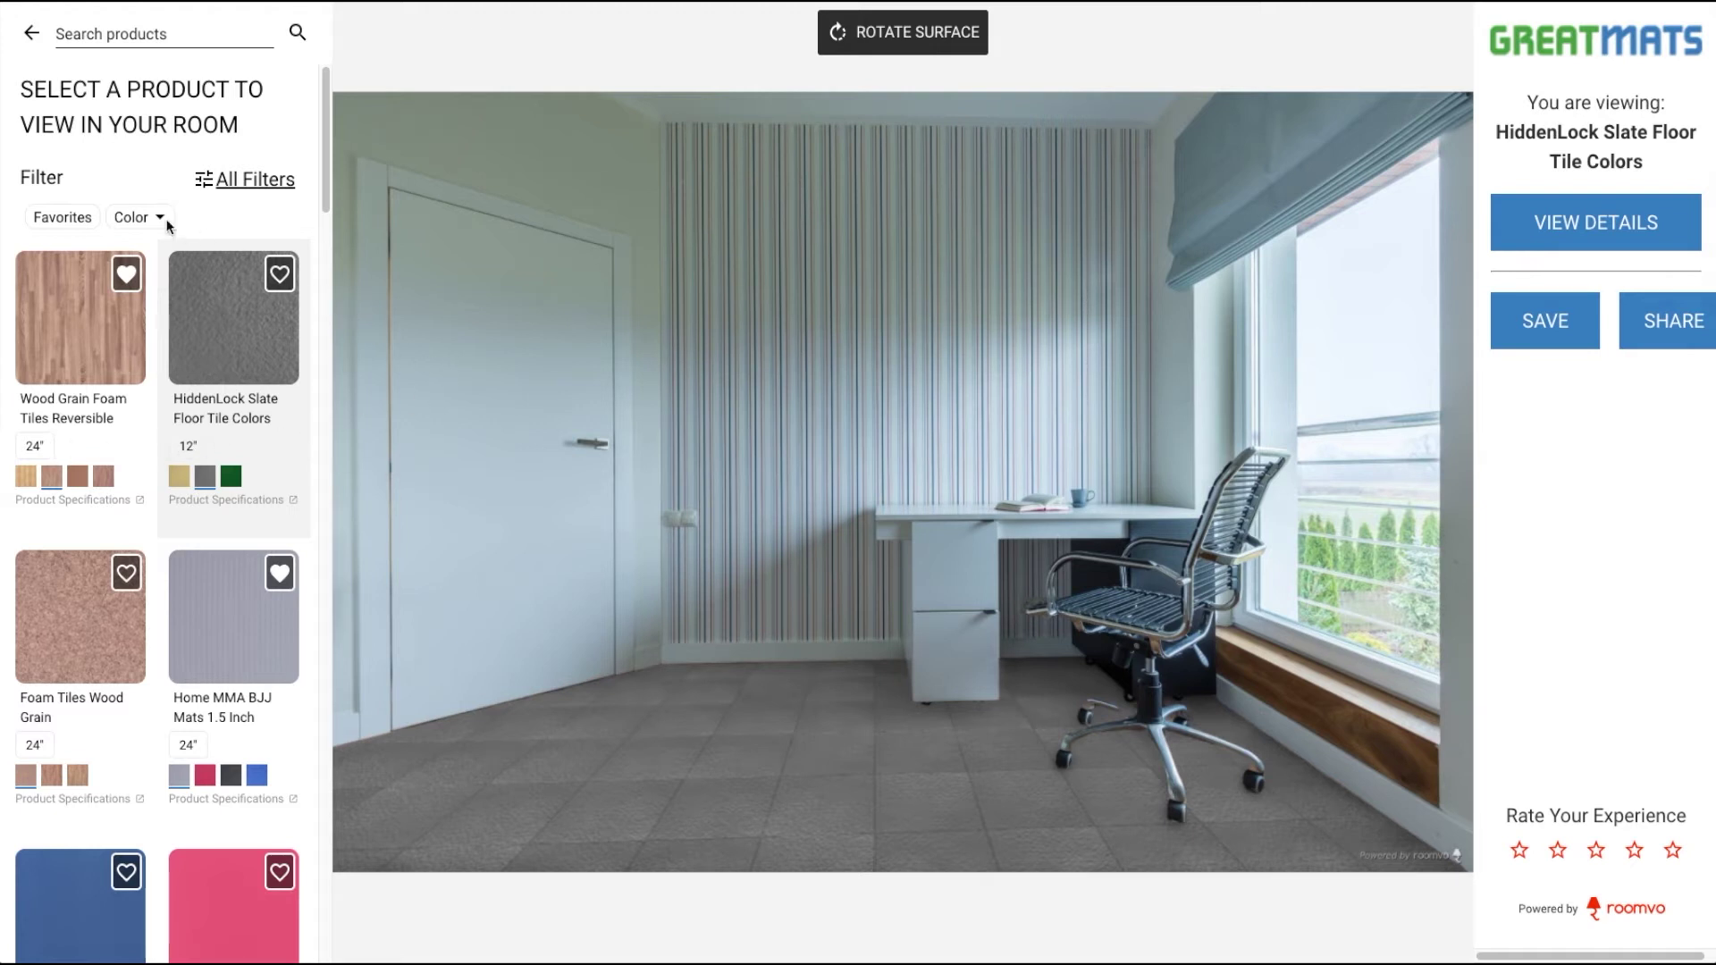
click(63, 221)
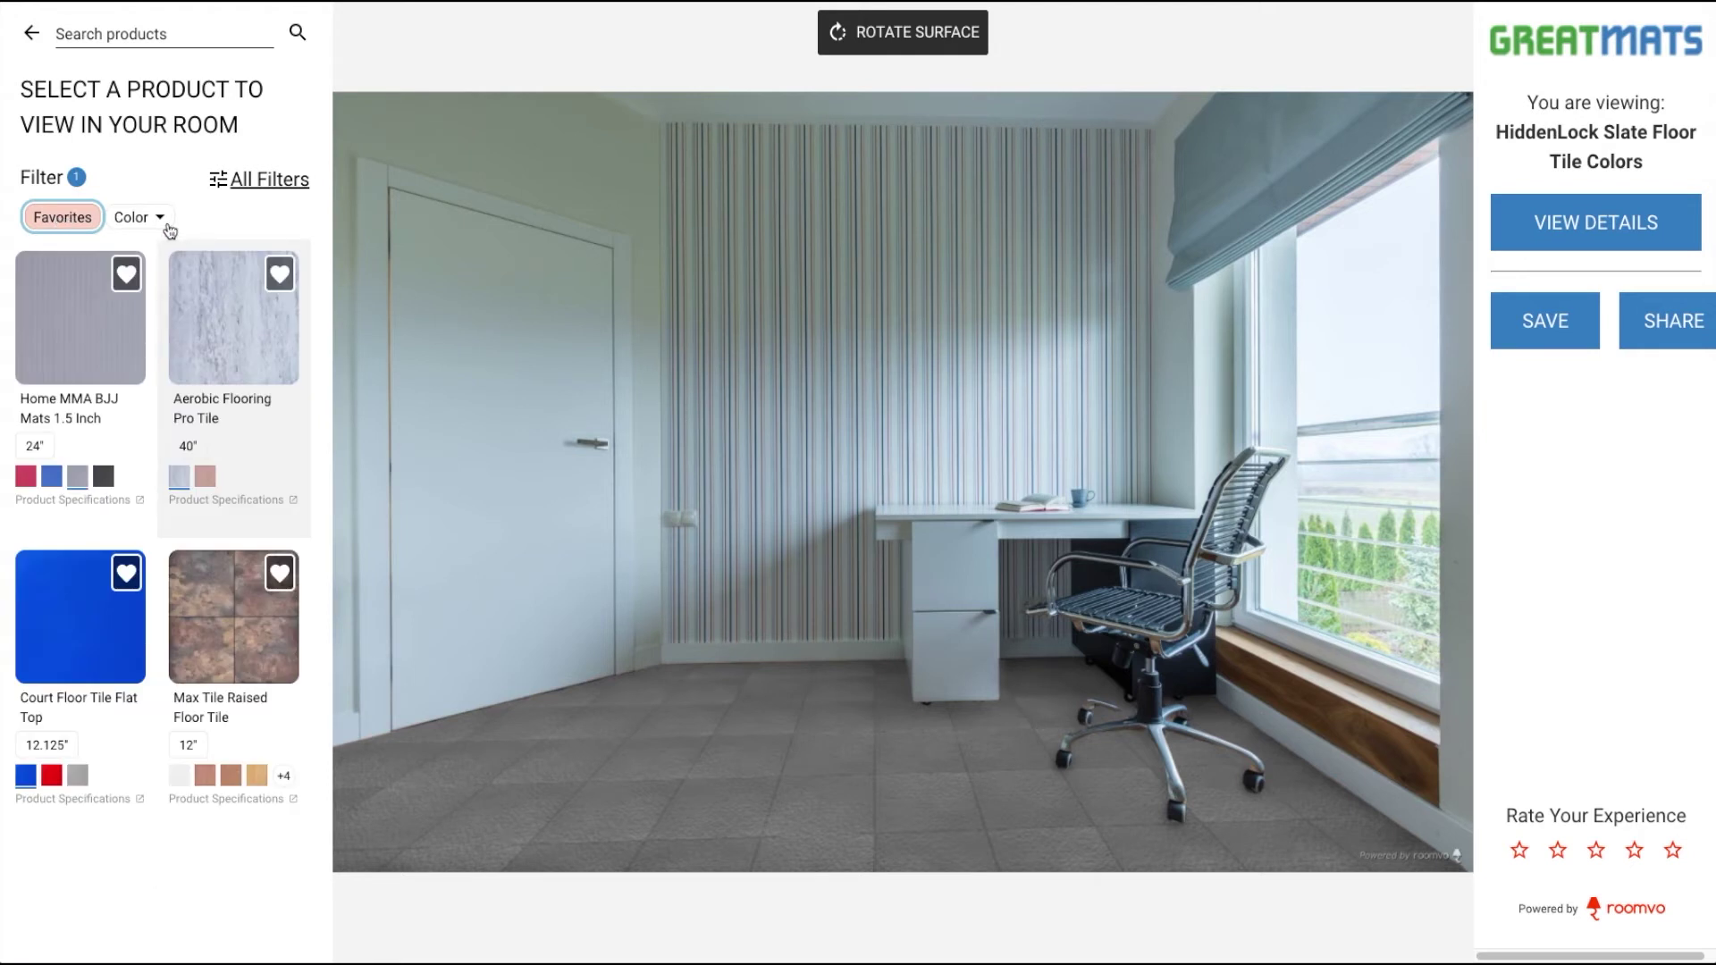
click(64, 220)
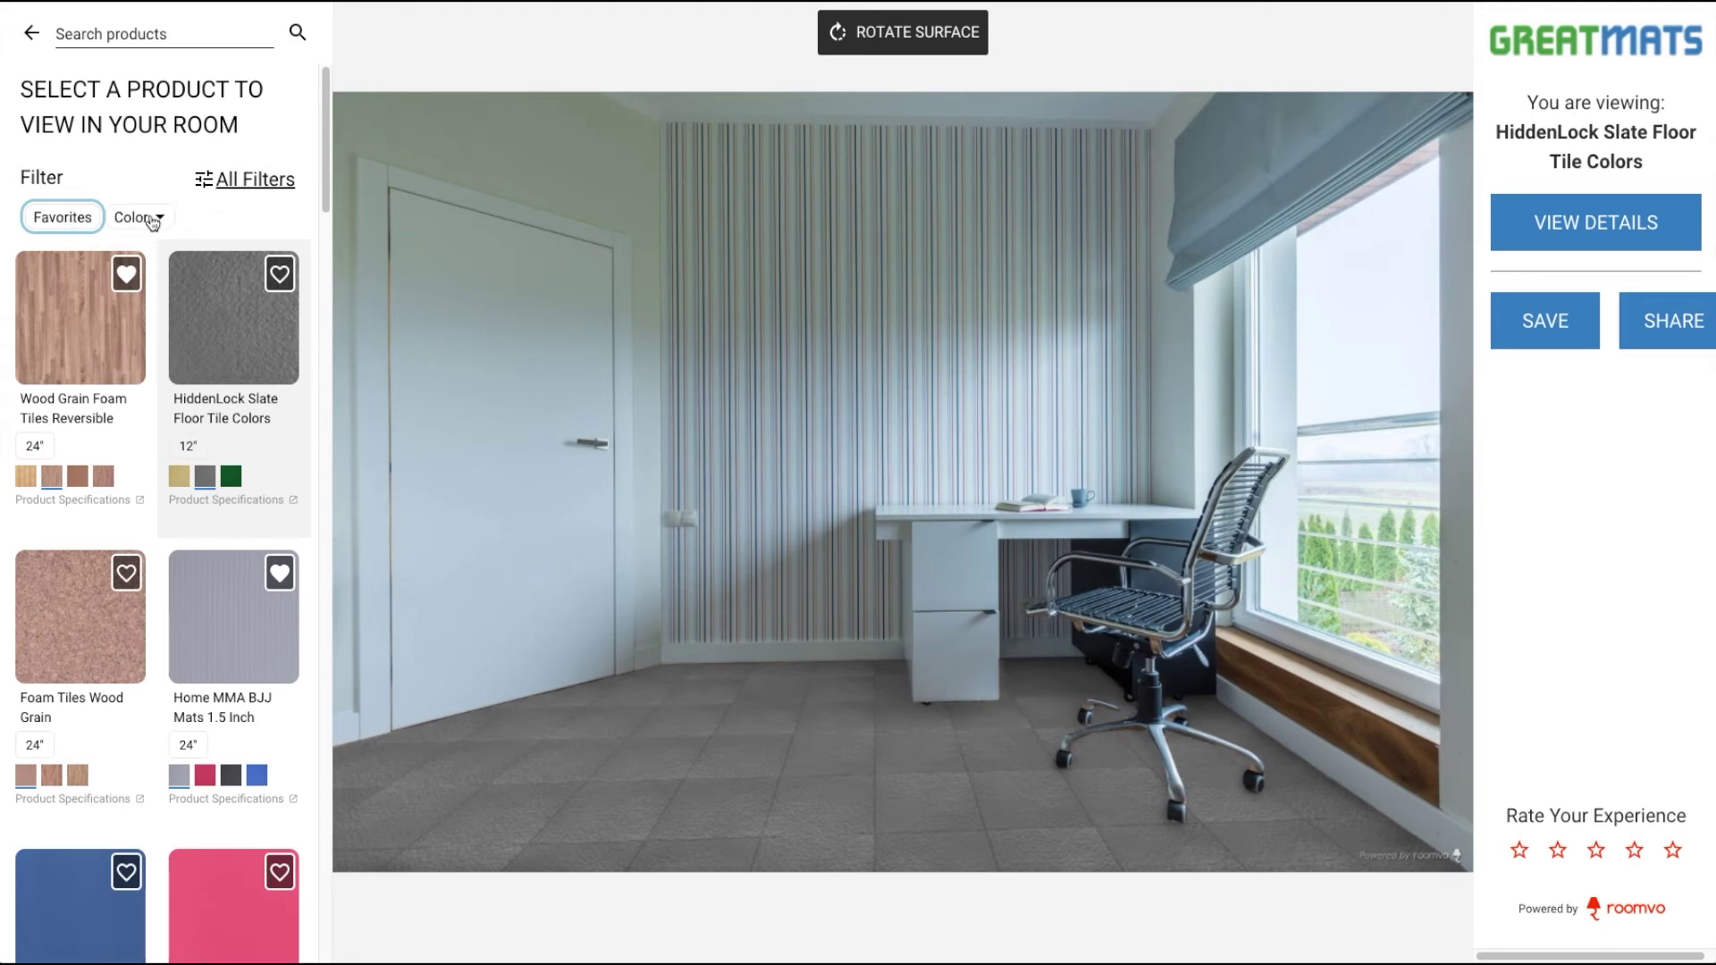
click(152, 220)
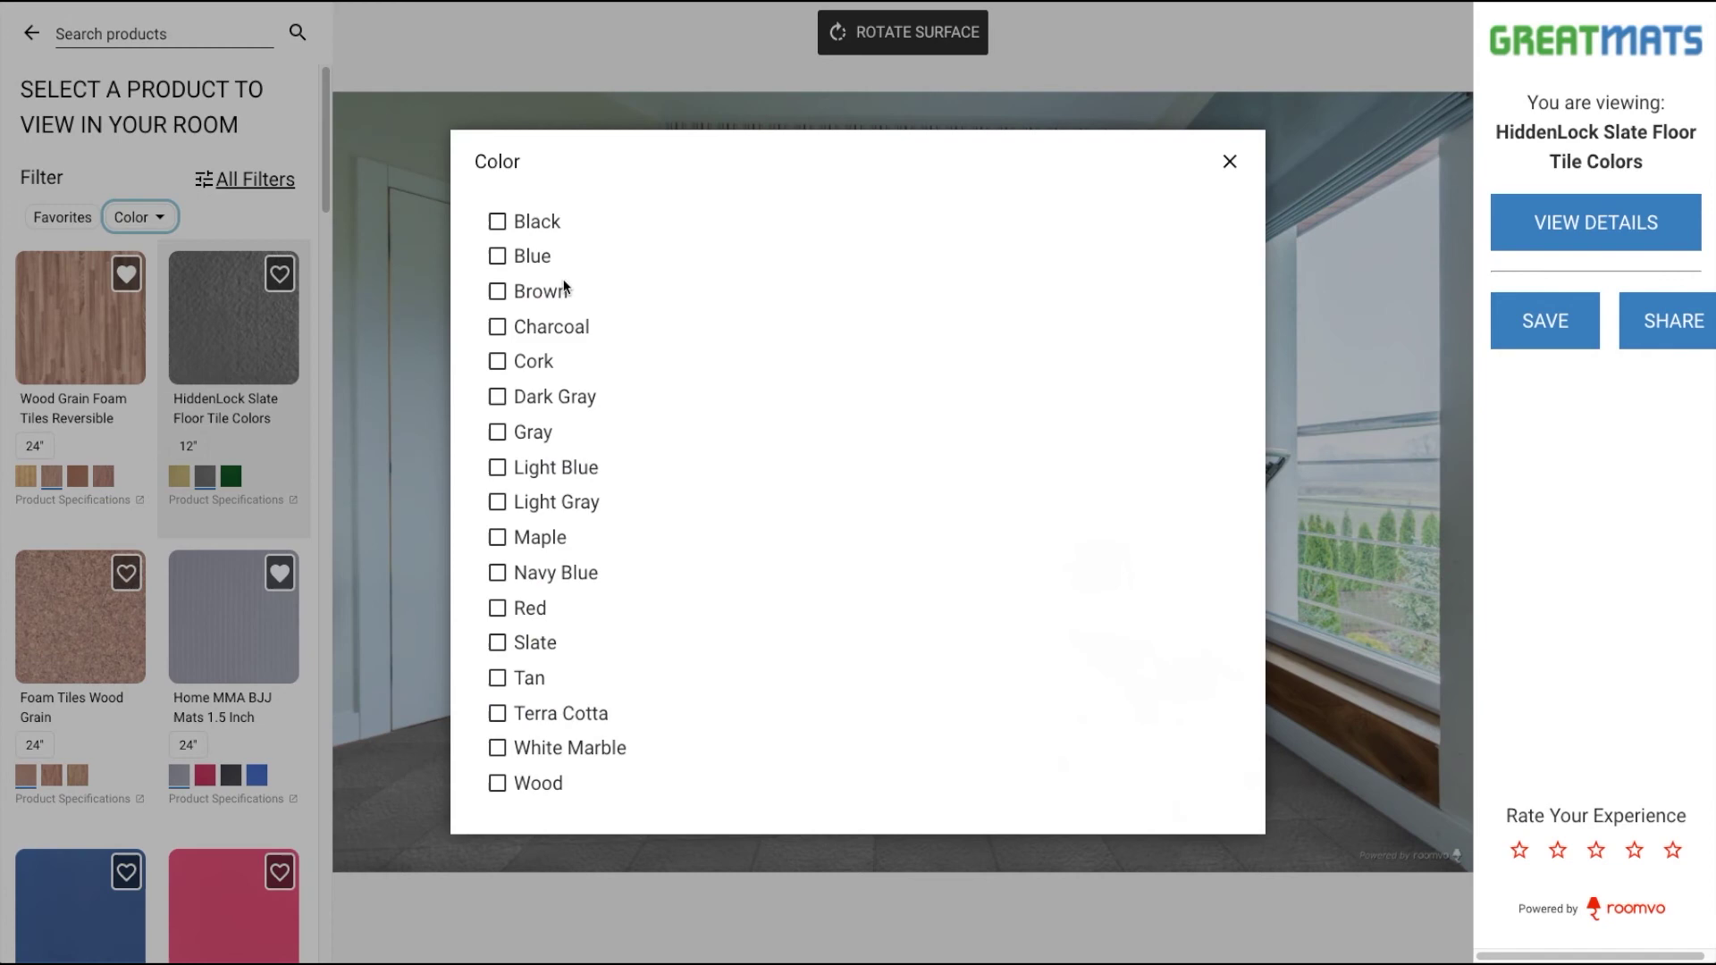
Filter the products by Charcoal, Light Blue and Navy Blue in the Color filter
click(498, 326)
click(498, 468)
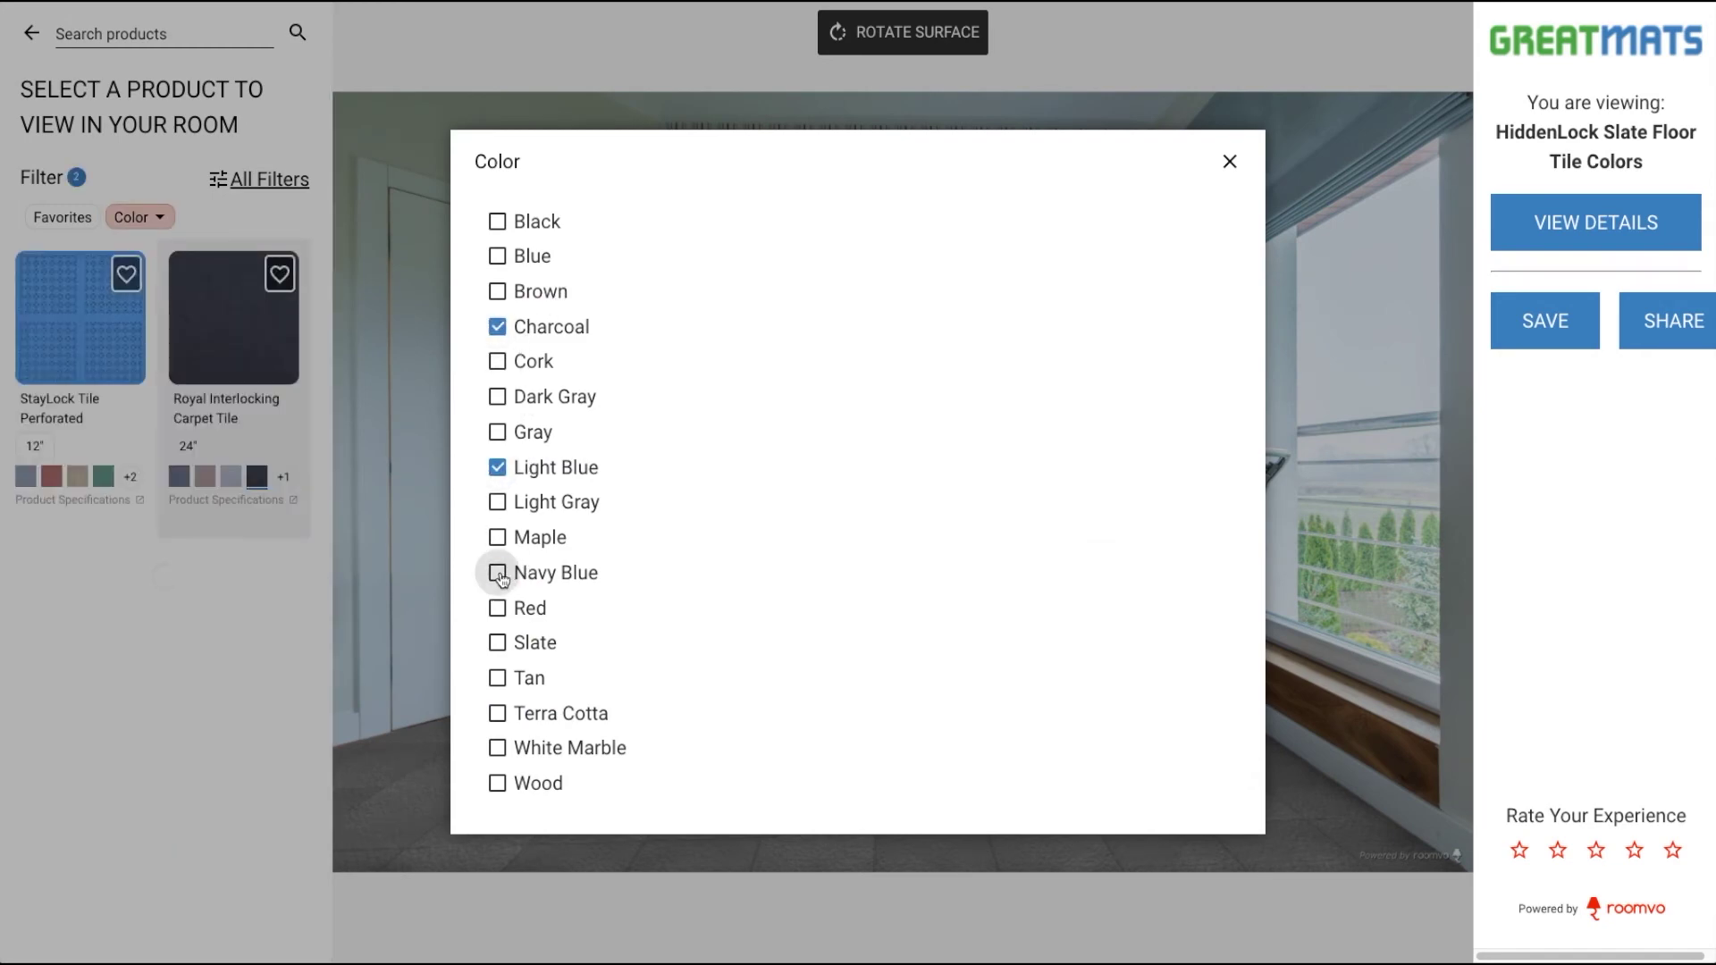
click(498, 573)
click(1230, 163)
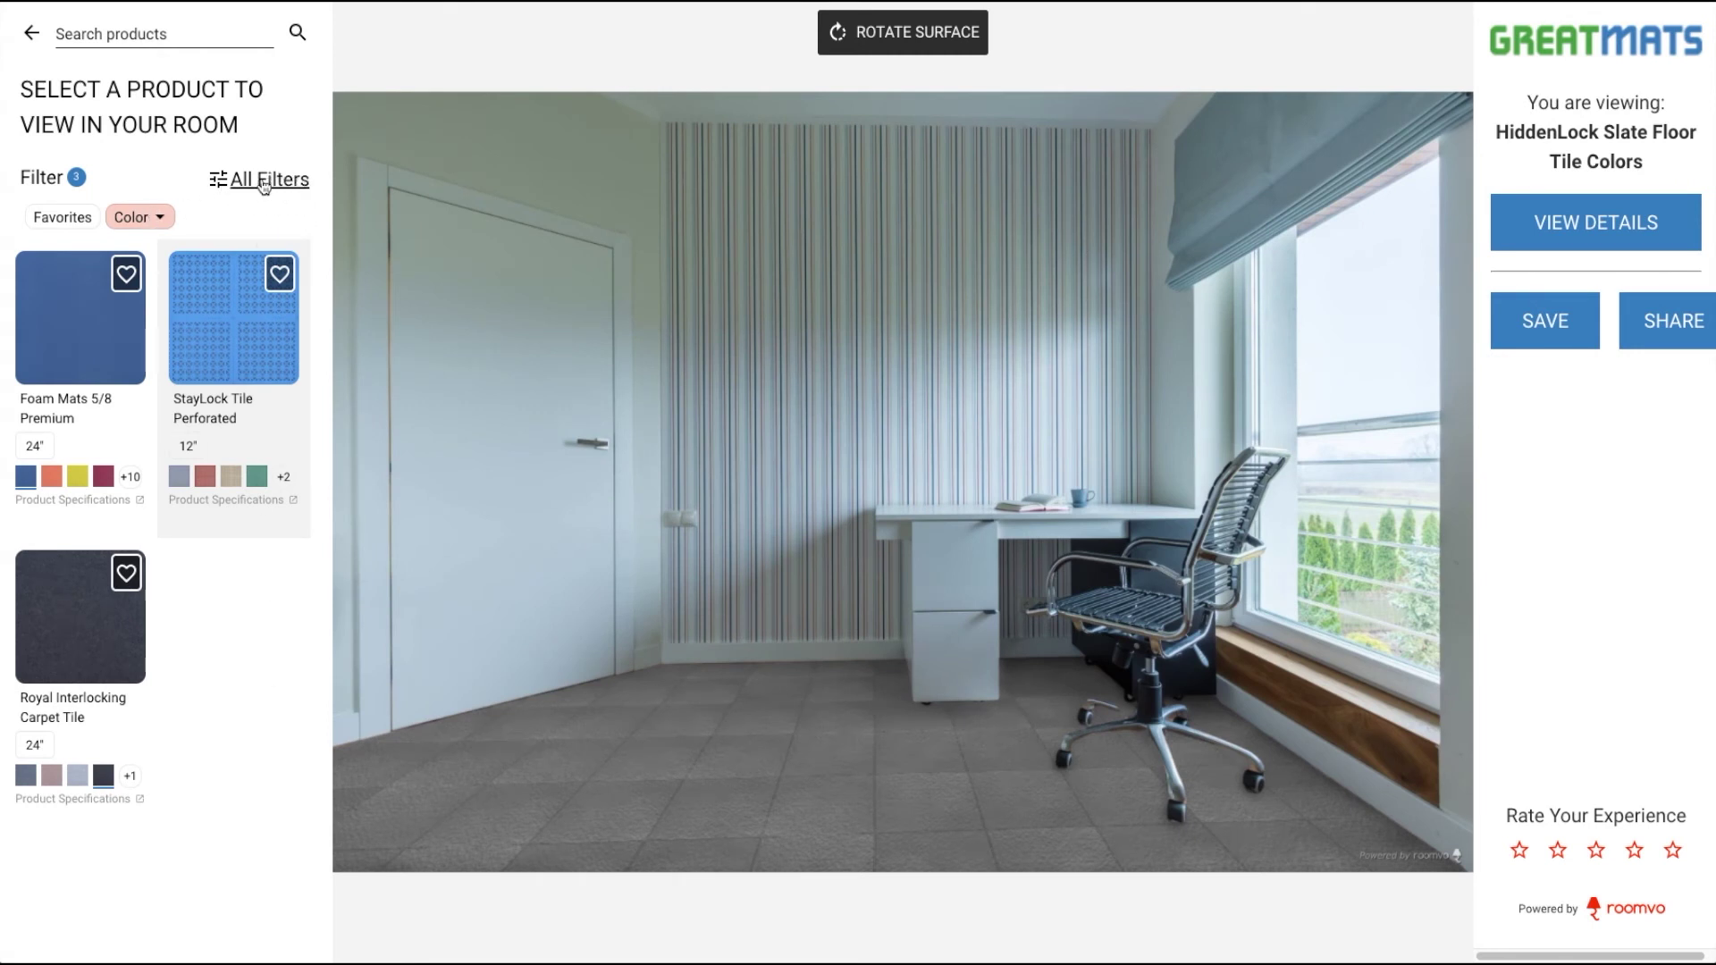
Clear the Charcoal, Light Blue and Navy Blue colour filters and show all products again
click(270, 180)
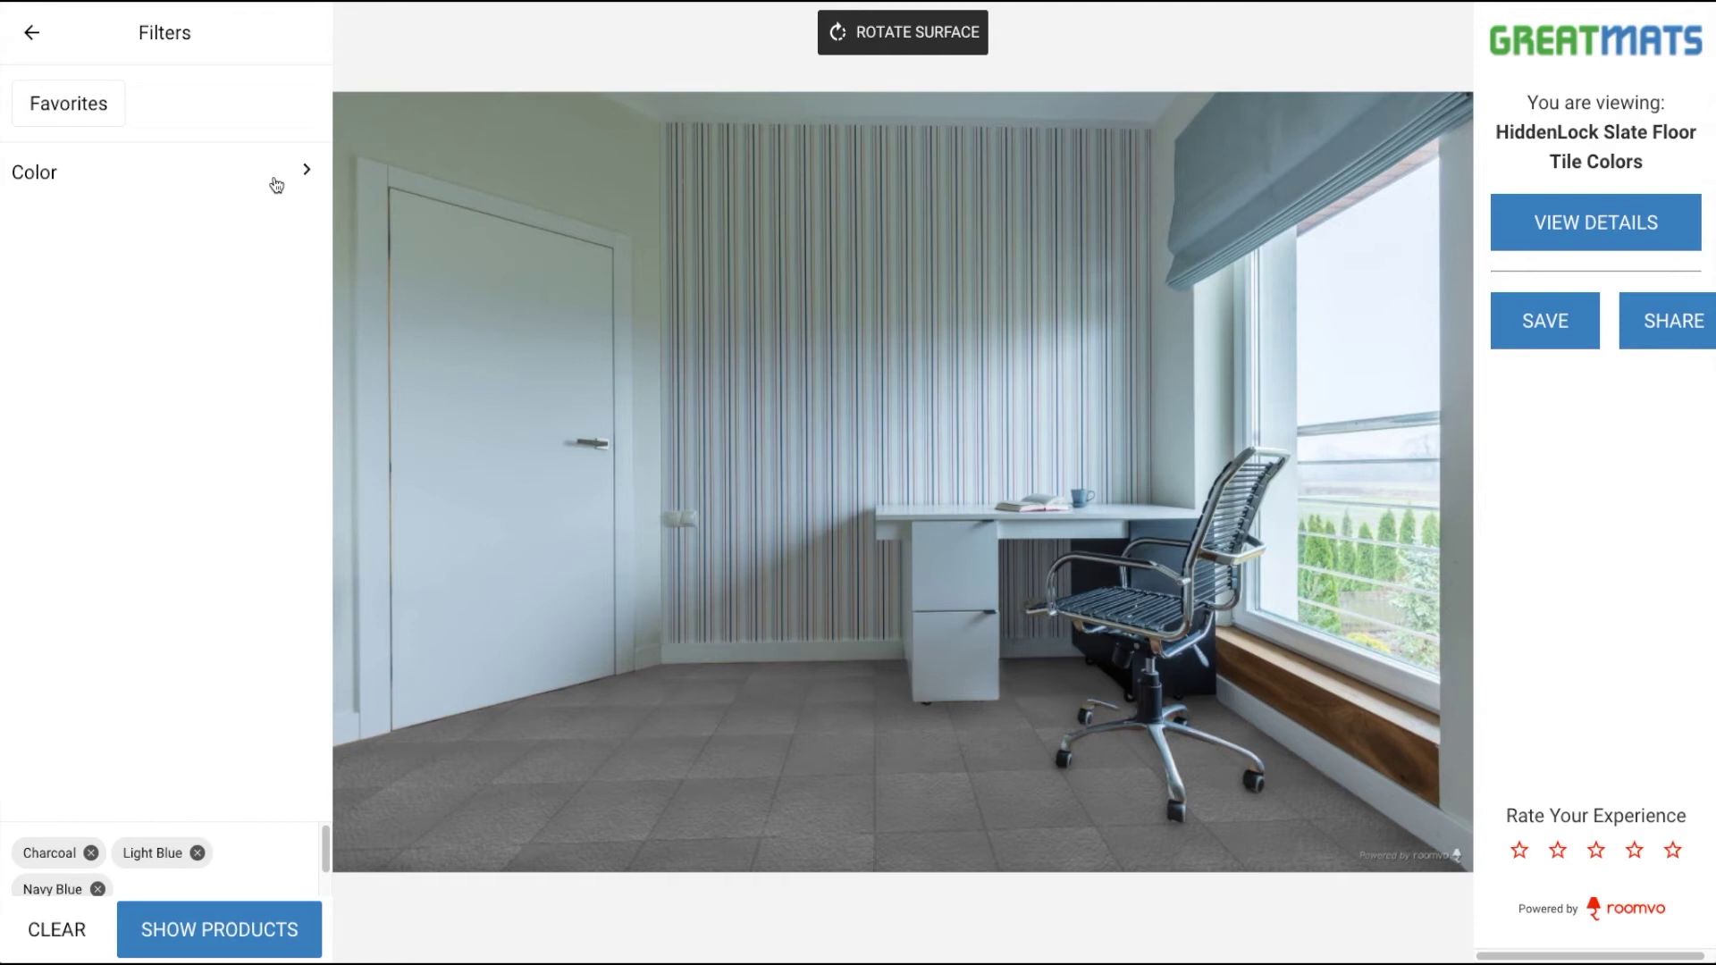
click(303, 175)
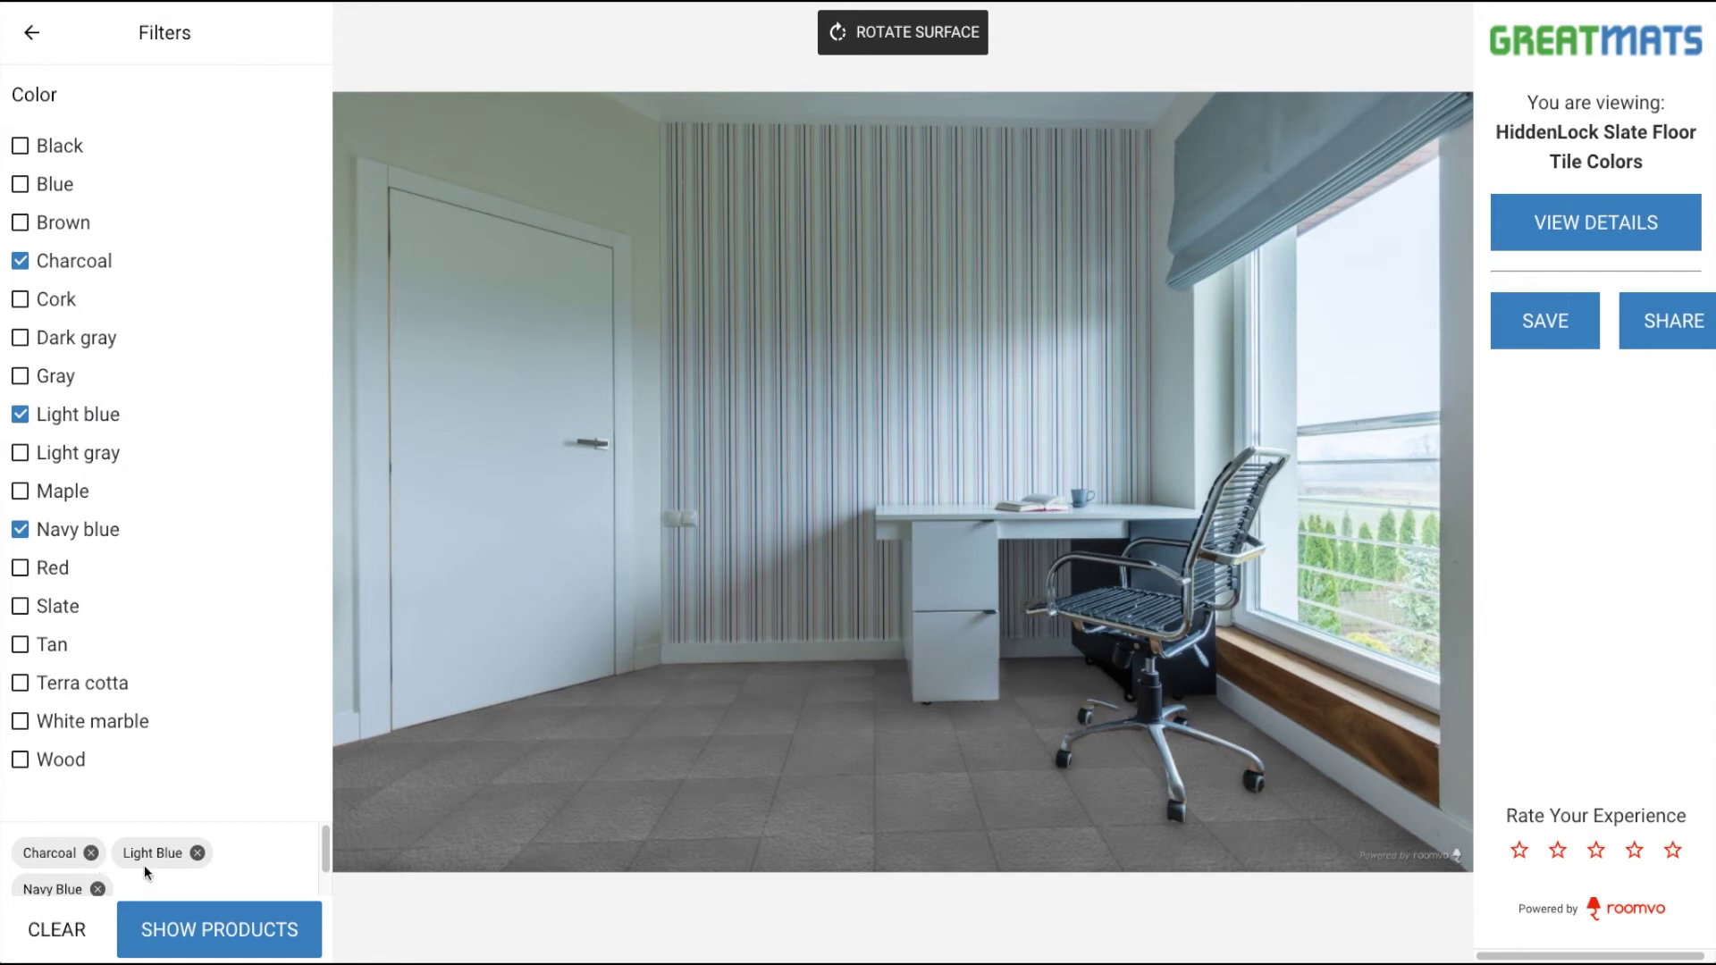
click(197, 854)
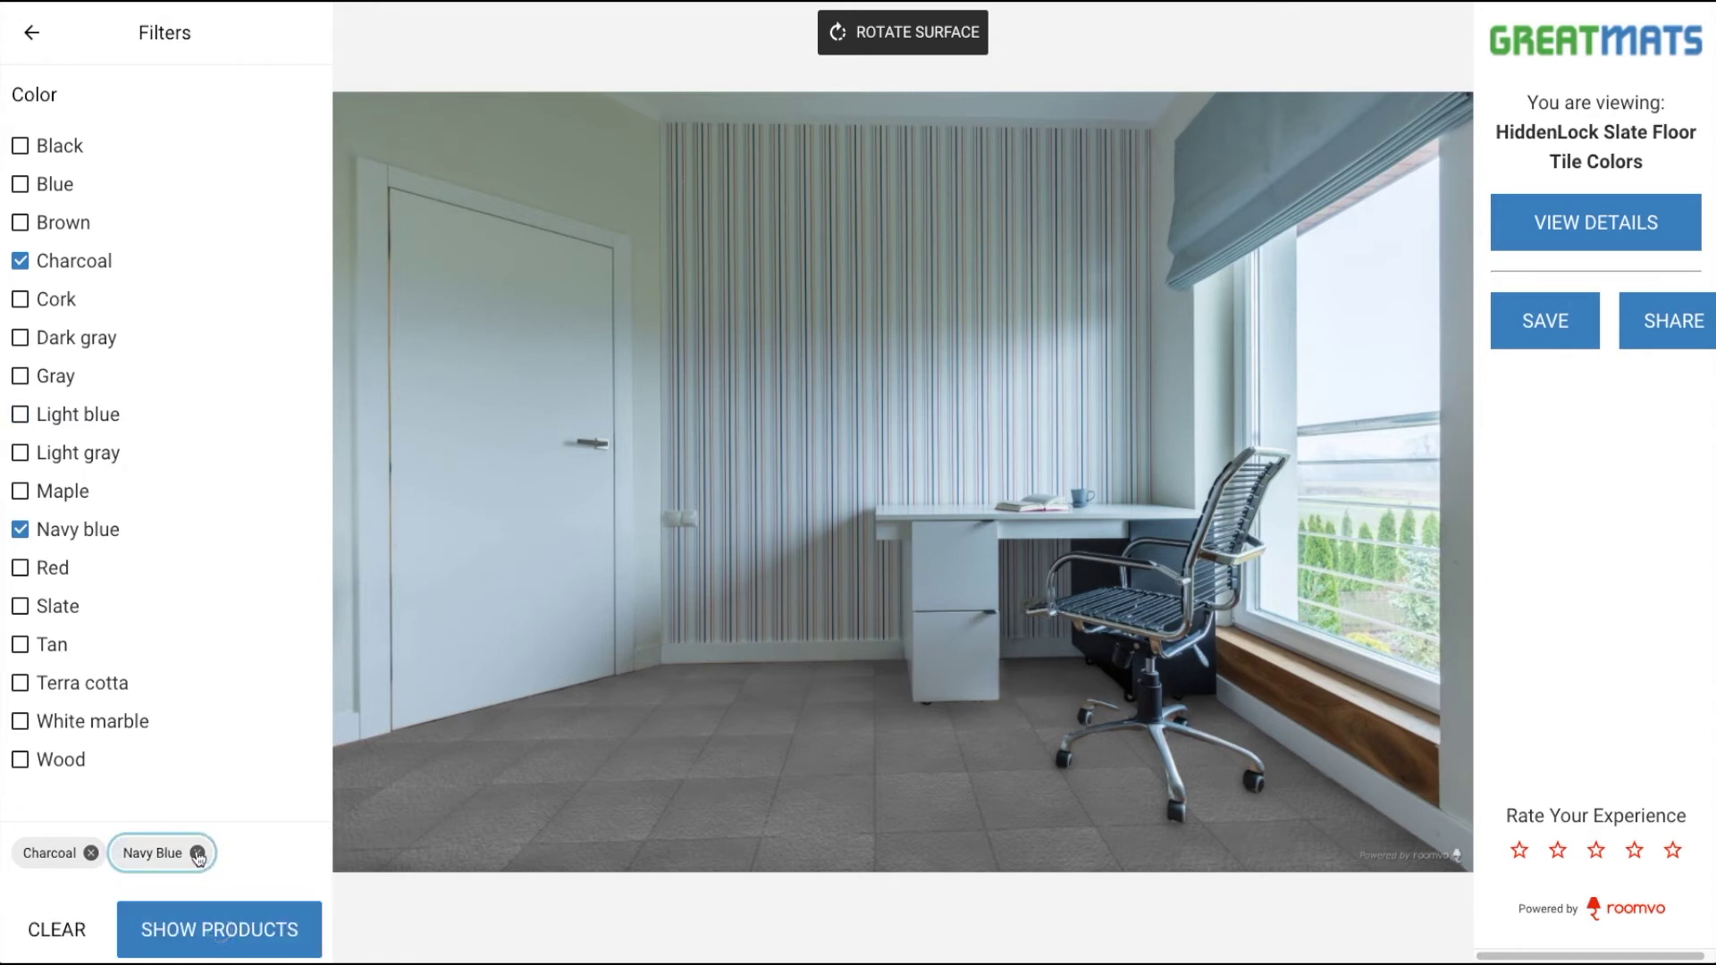
click(49, 932)
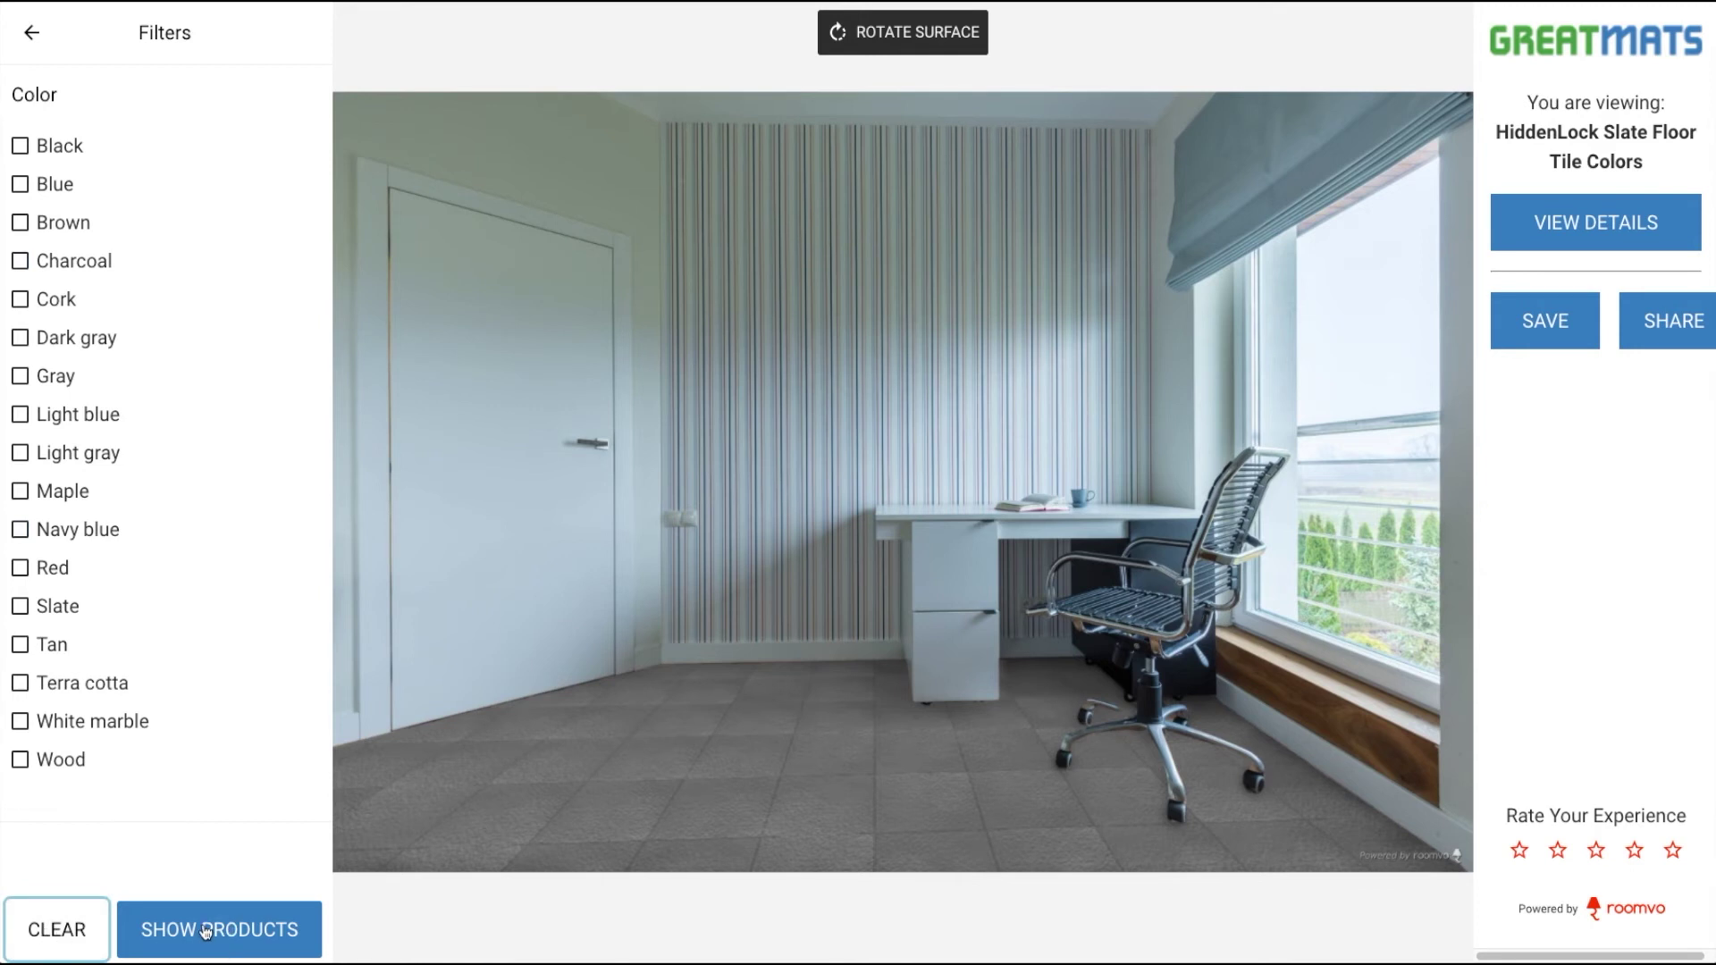
click(196, 933)
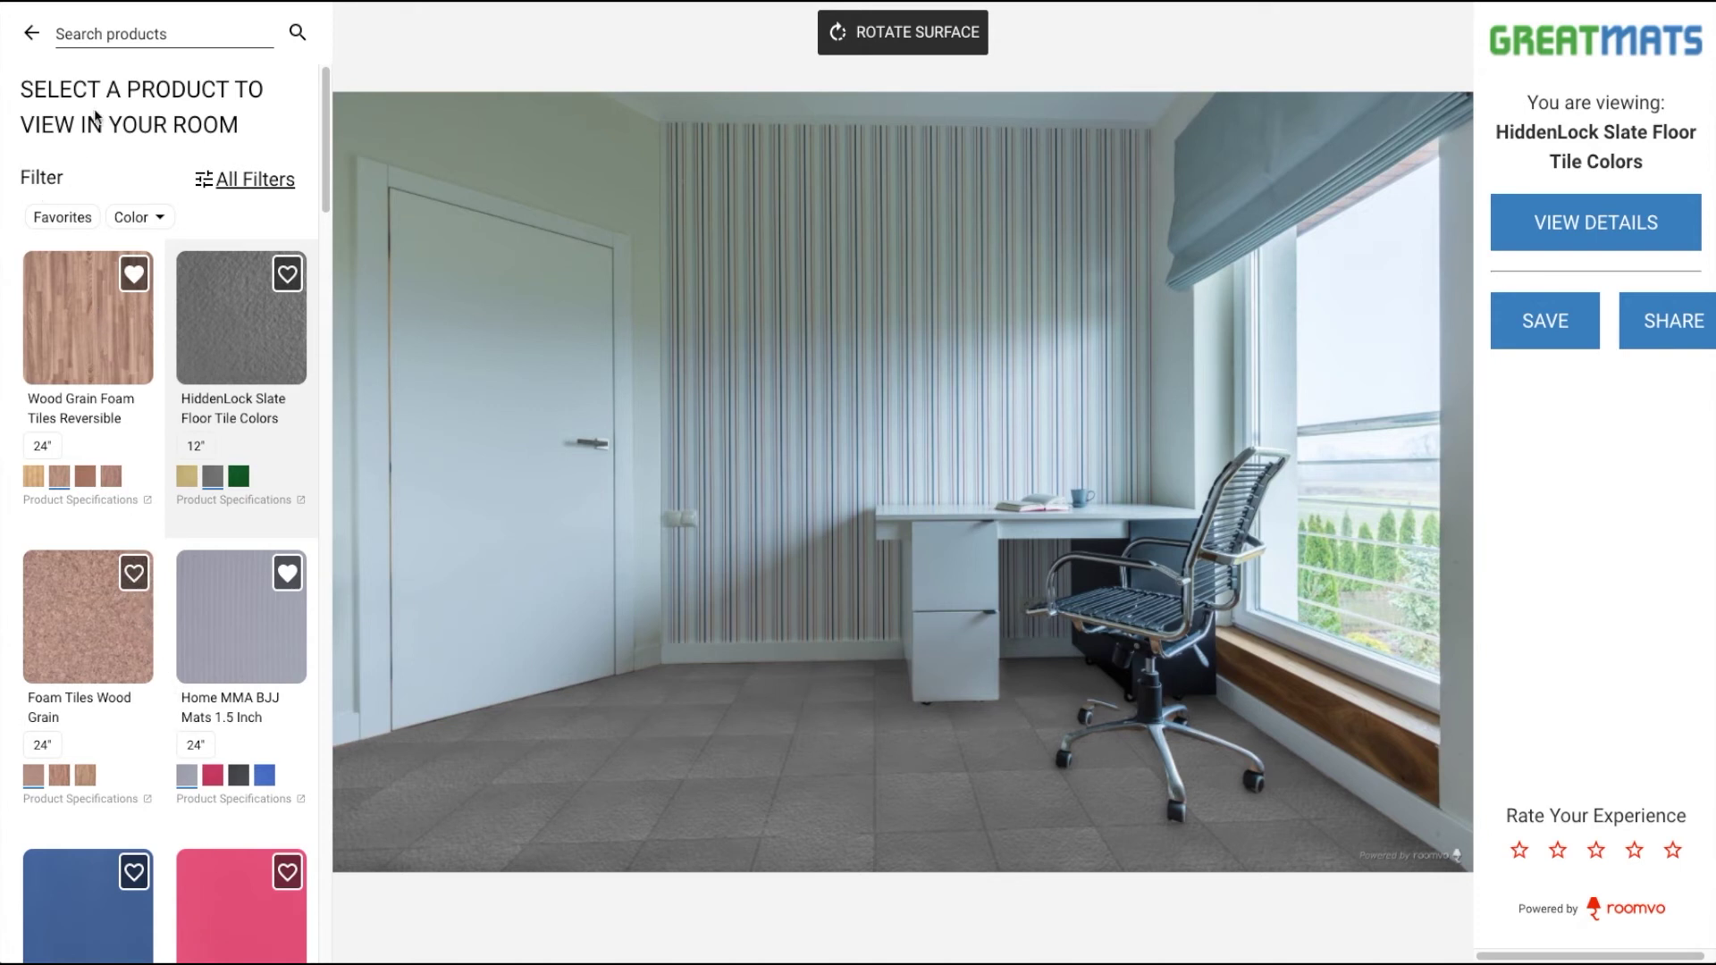
click(138, 37)
text(ma)
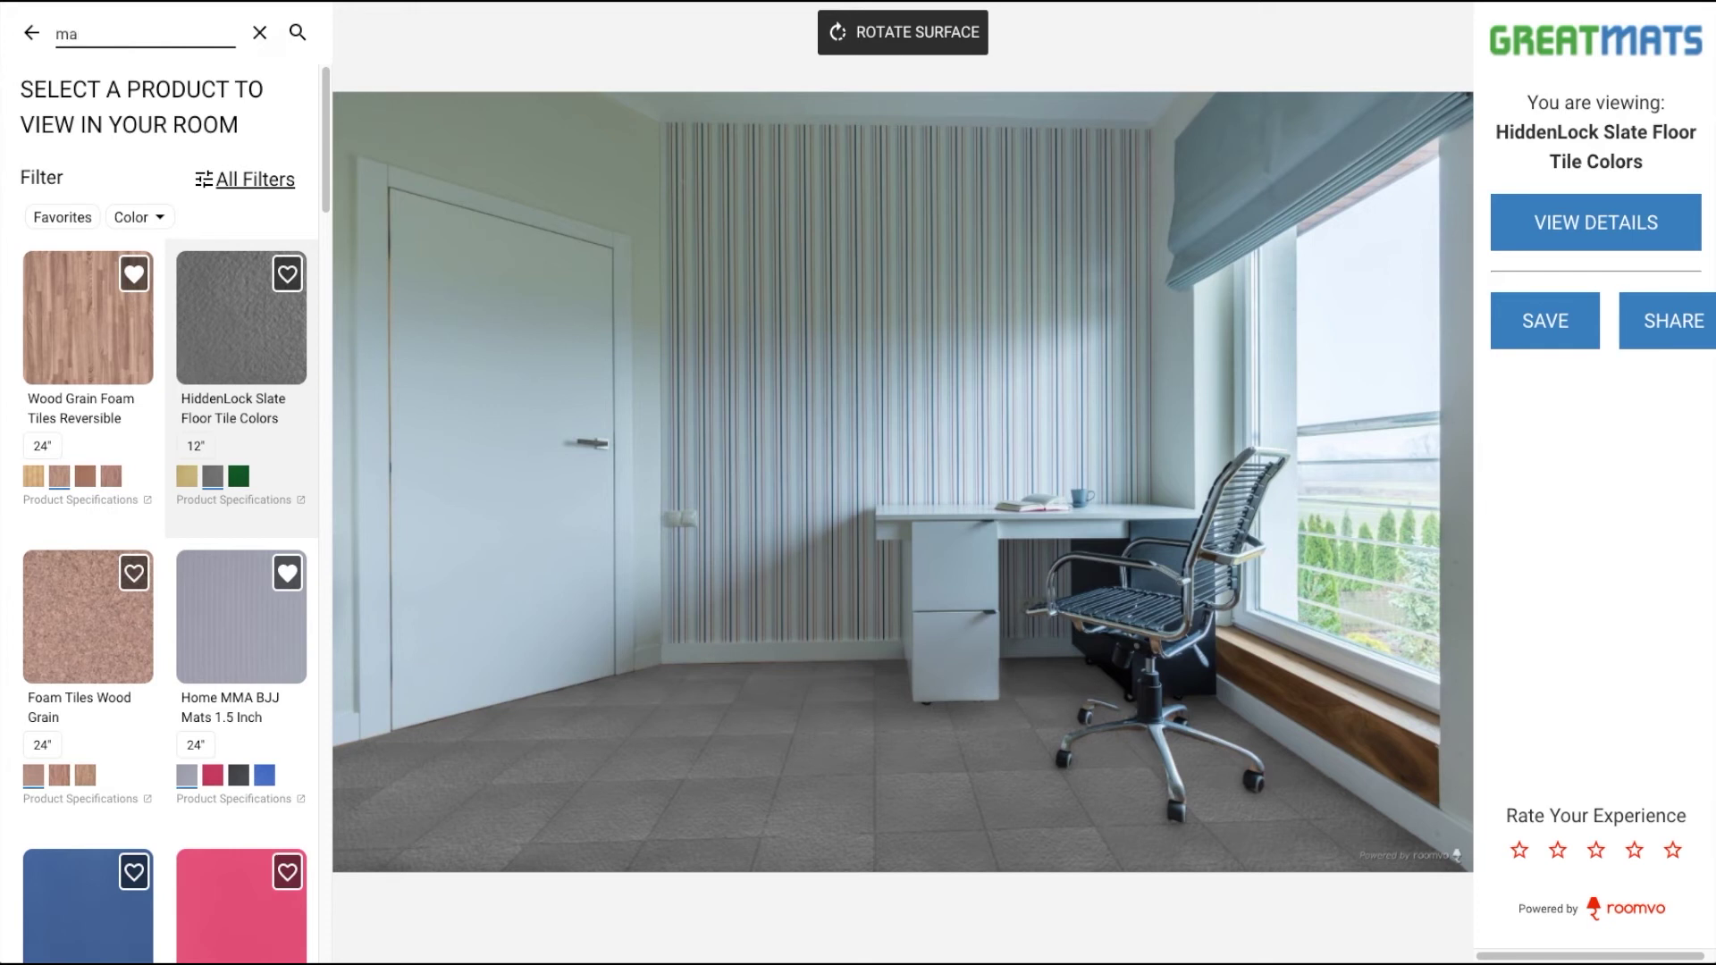
text(x tile)
click(260, 33)
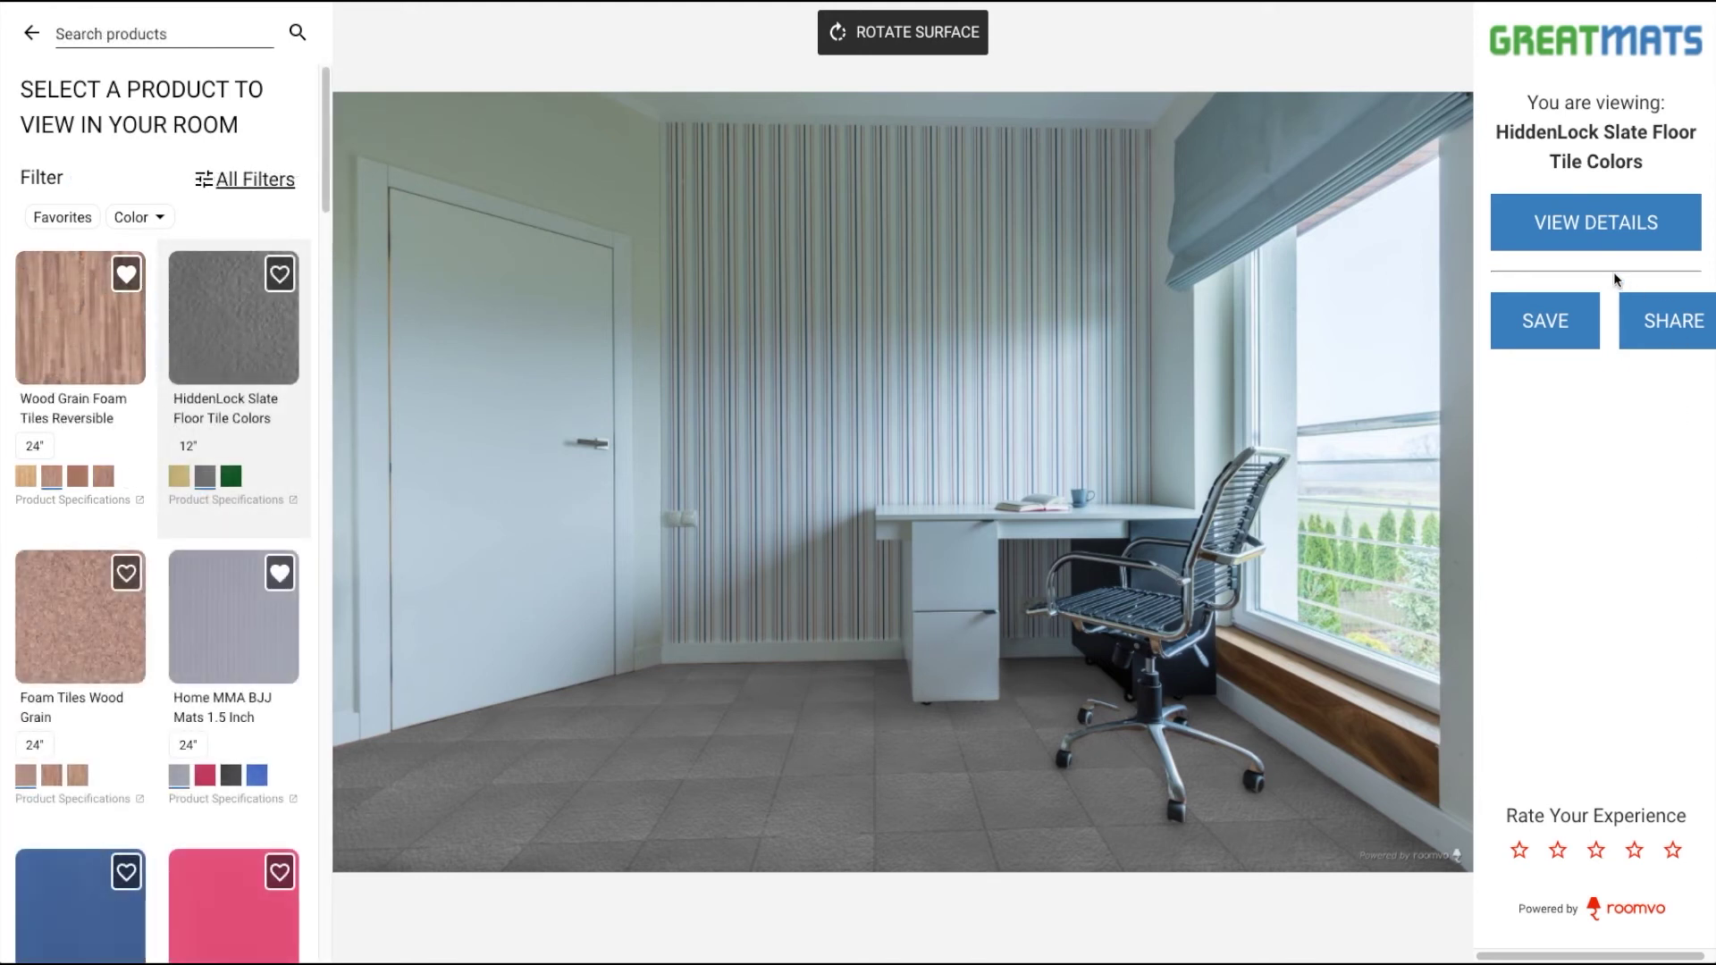
click(1571, 238)
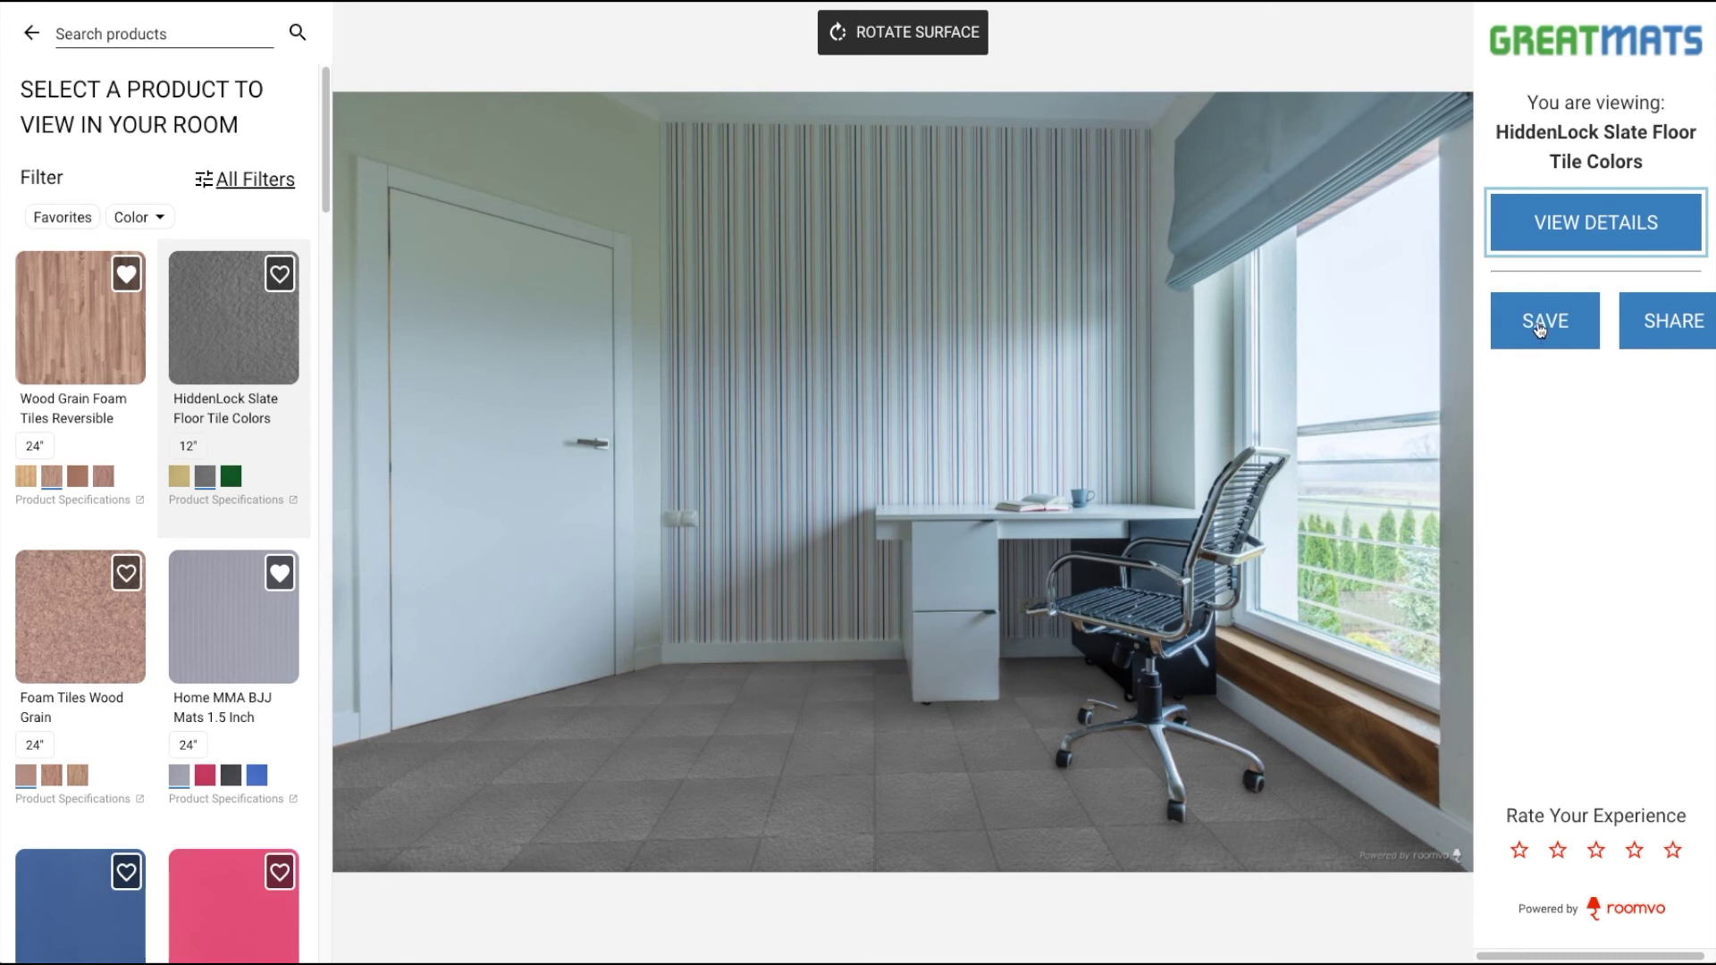
Show the Download/Email save options, then the link, Facebook, Twitter and Email share options
click(1539, 330)
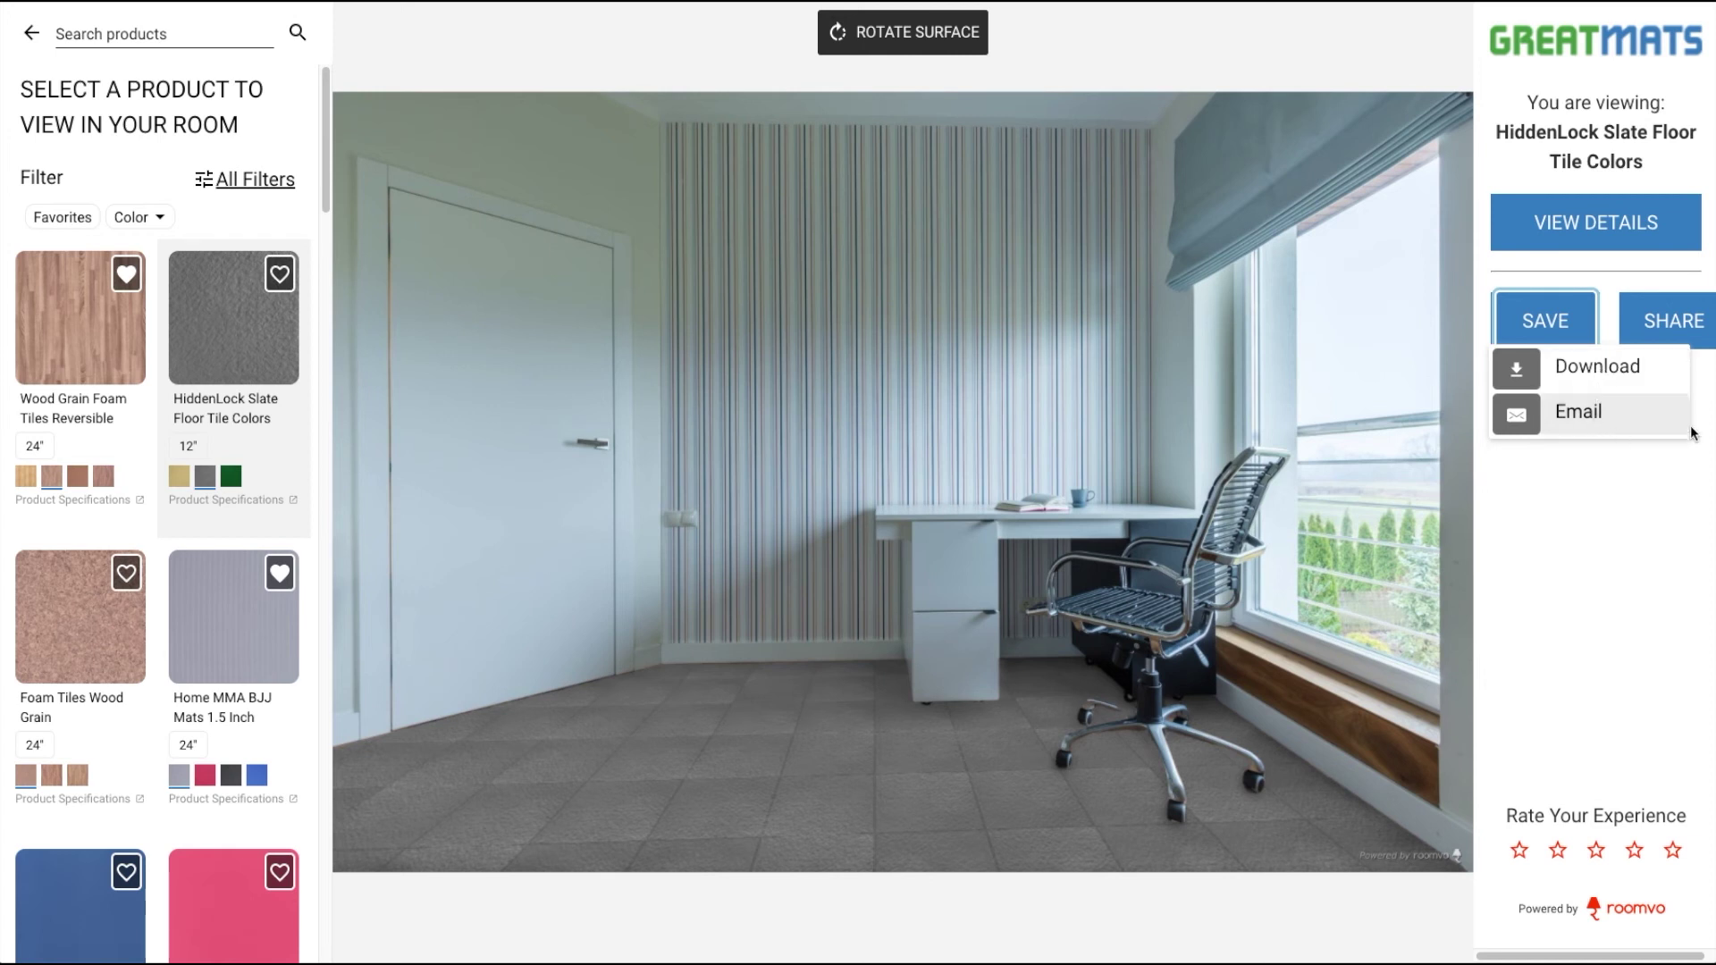
click(1668, 319)
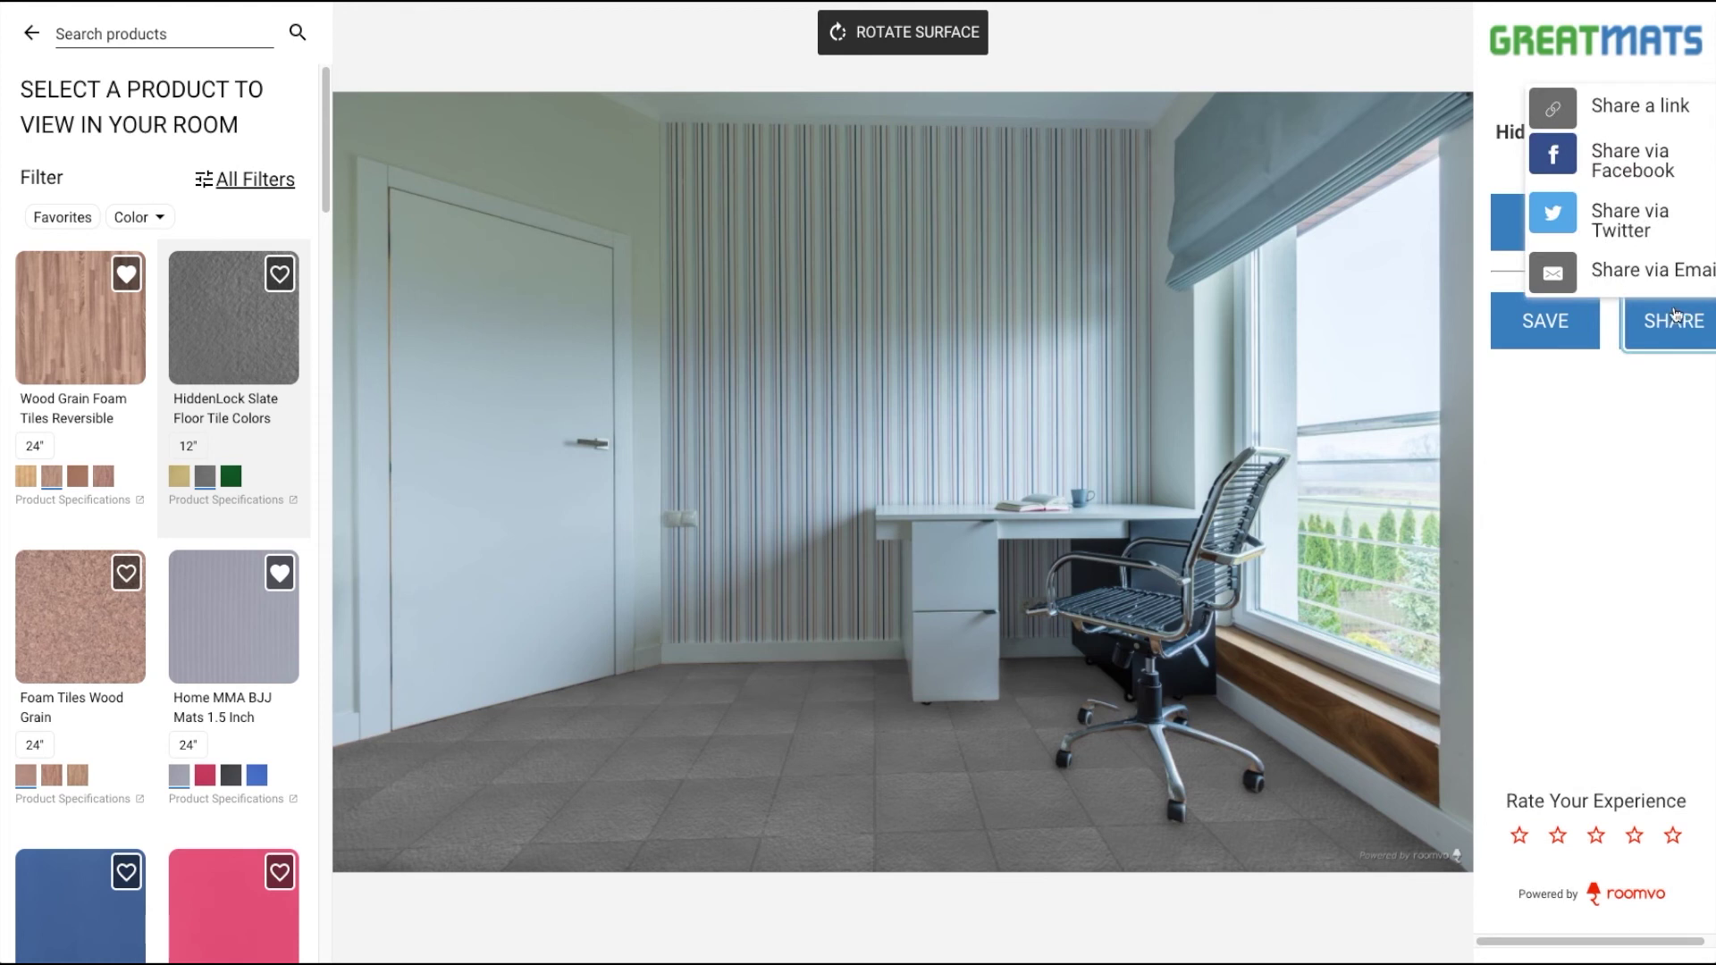